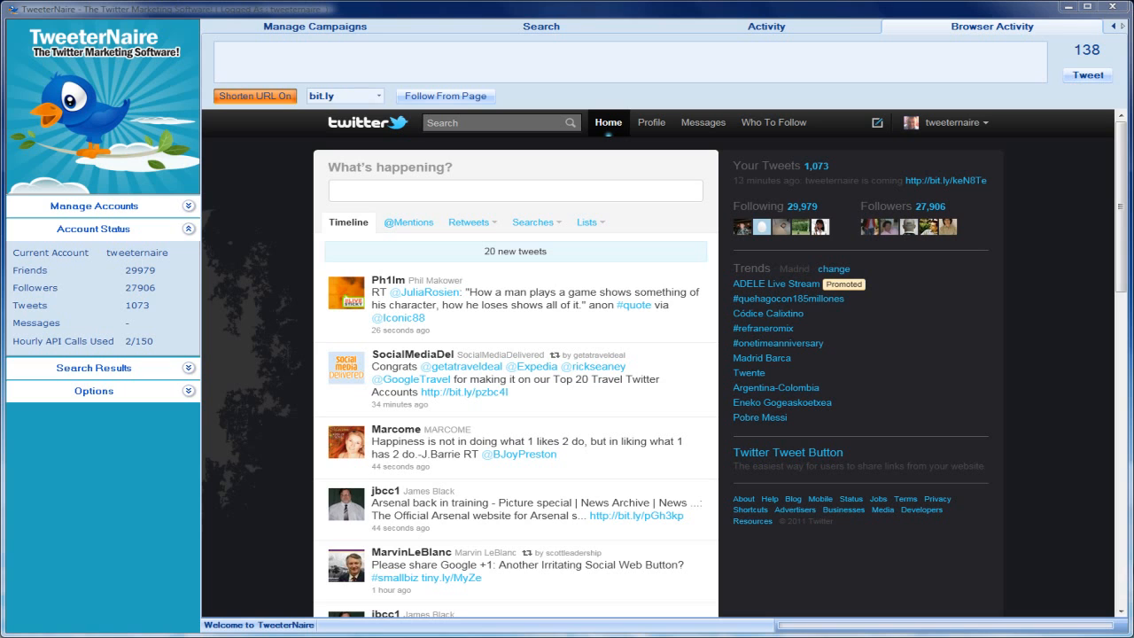
# - Open the account's latest tweet and follow its TweeterNaireTM source link
pyautogui.click(759, 181)
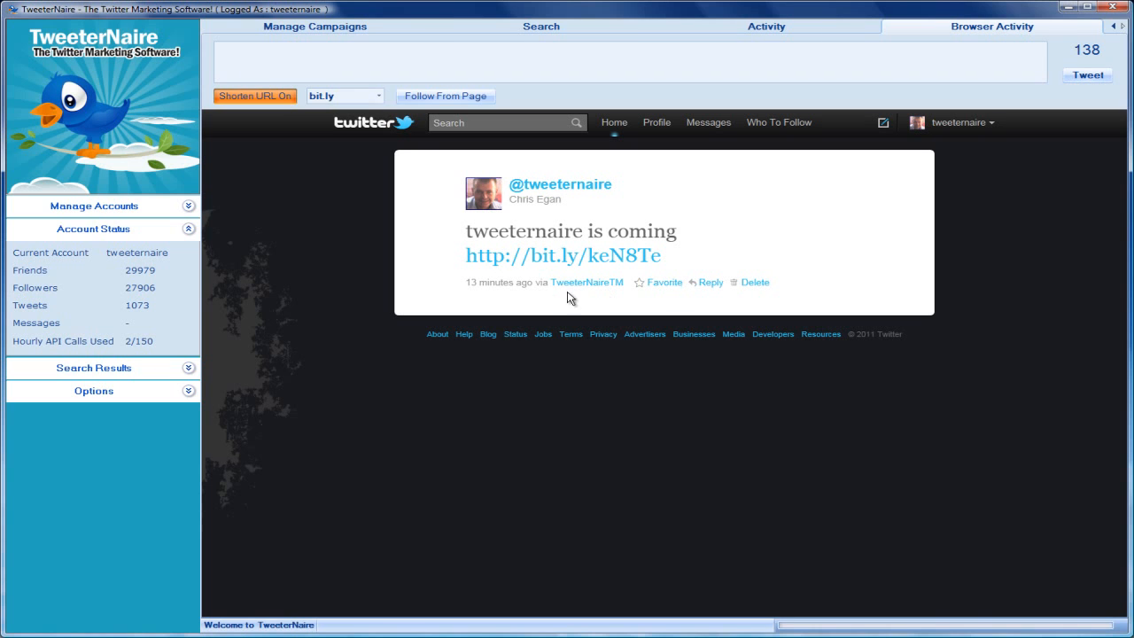
pyautogui.click(471, 285)
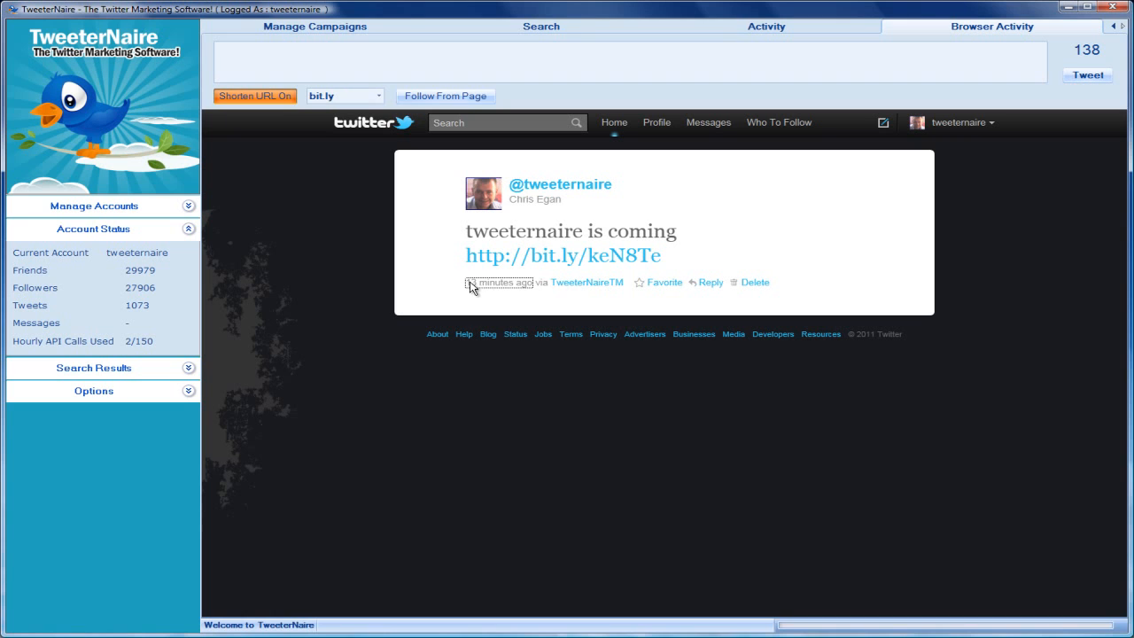
pyautogui.click(586, 283)
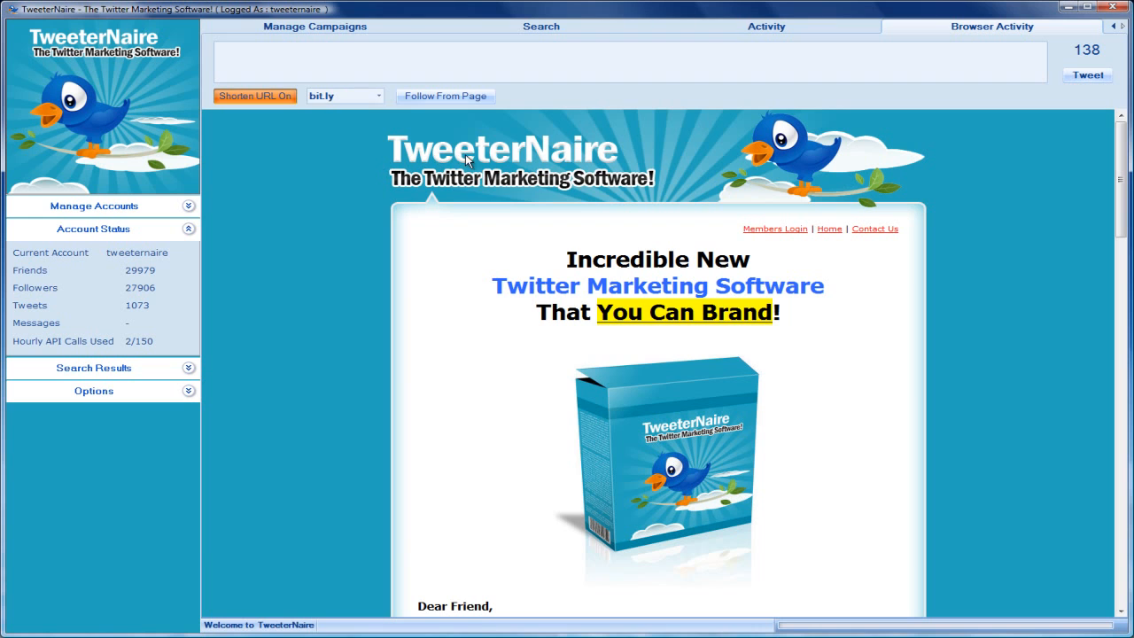
# - Show the API options and return the embedded browser to the Twitter home page
pyautogui.click(186, 391)
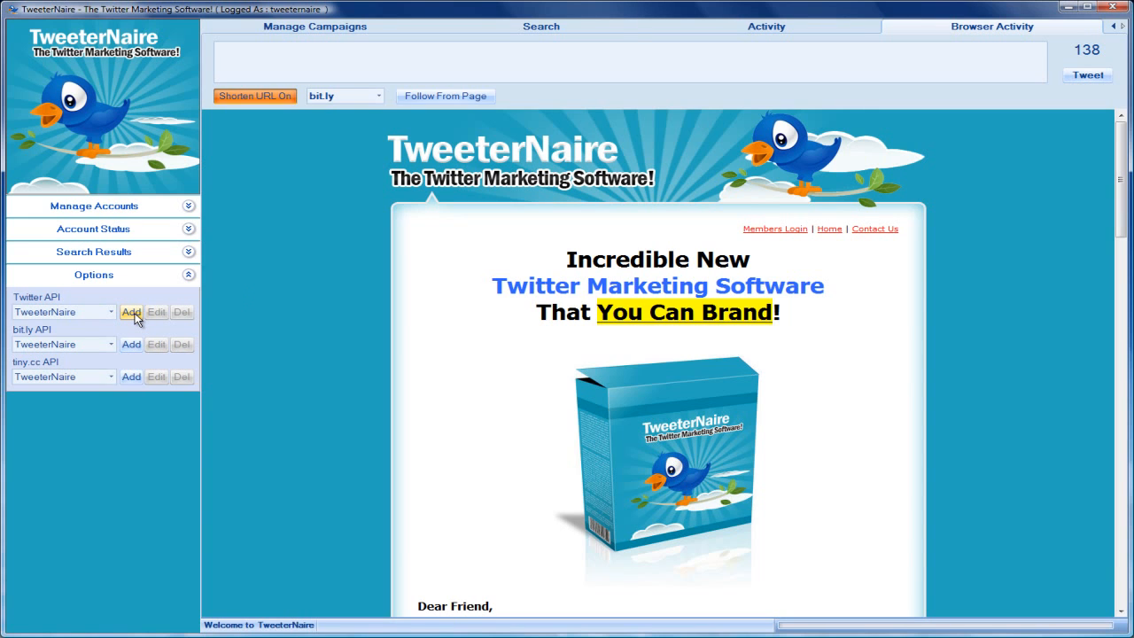
pyautogui.rightClick(286, 192)
pyautogui.click(329, 201)
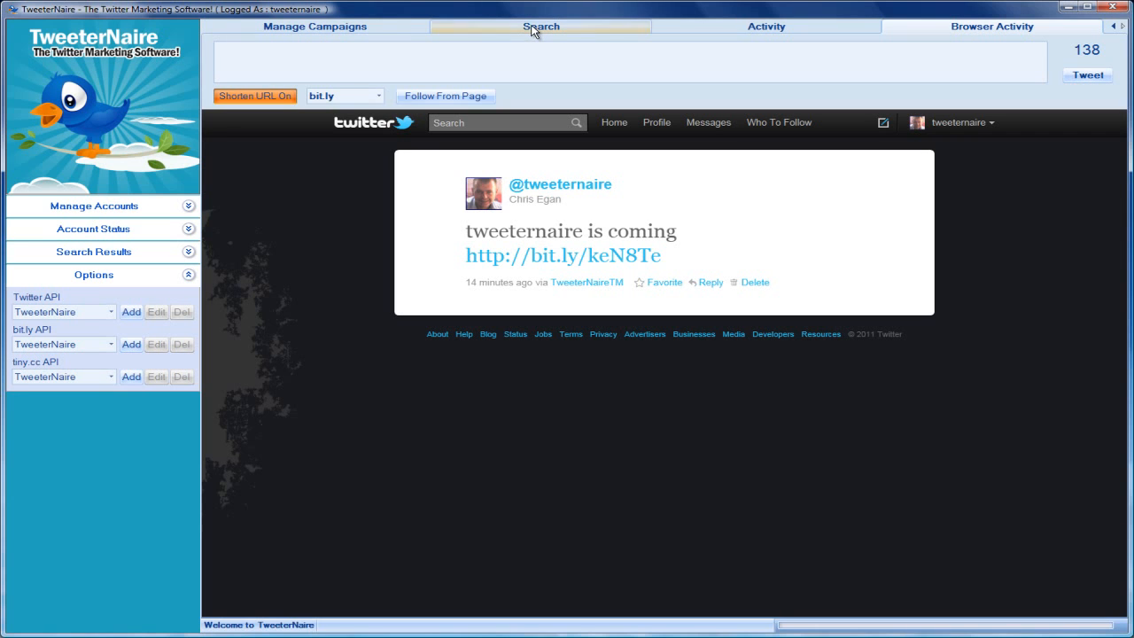
pyautogui.rightClick(321, 217)
pyautogui.click(353, 225)
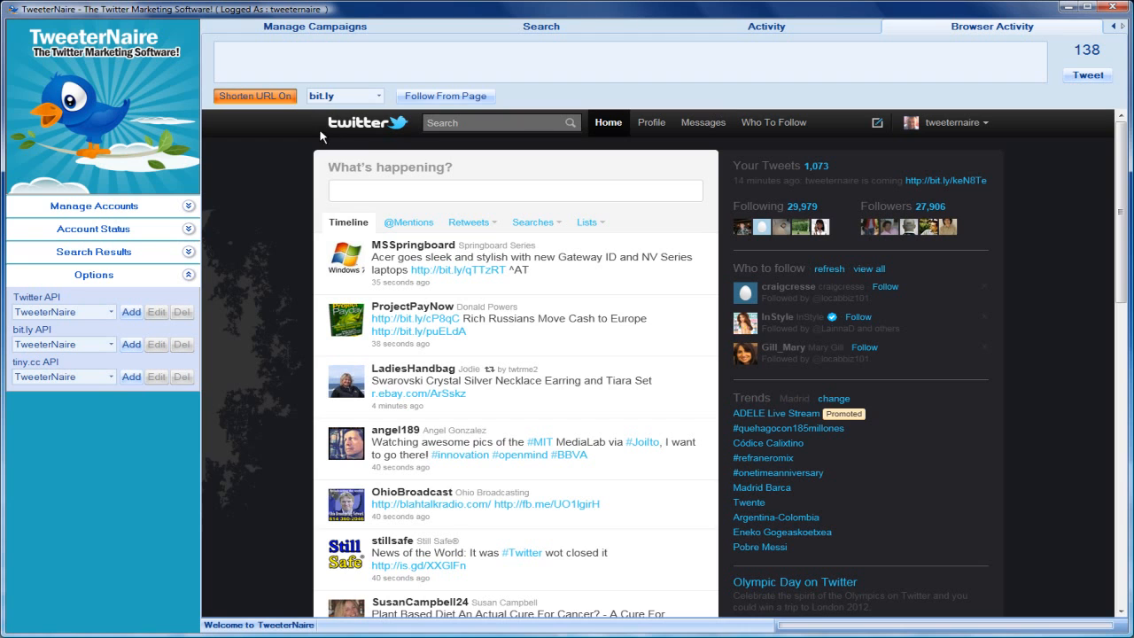
# - Run Follow From Page on Twitter's Who To Follow suggestions, stop it partway, and dismiss the completion message
pyautogui.click(762, 124)
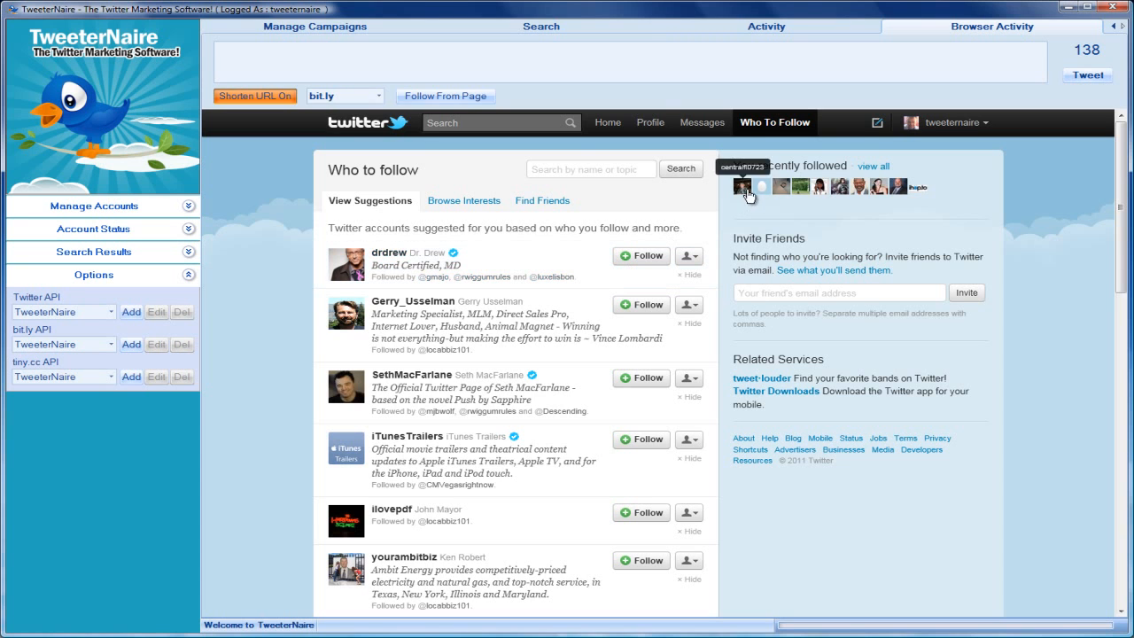
pyautogui.click(431, 101)
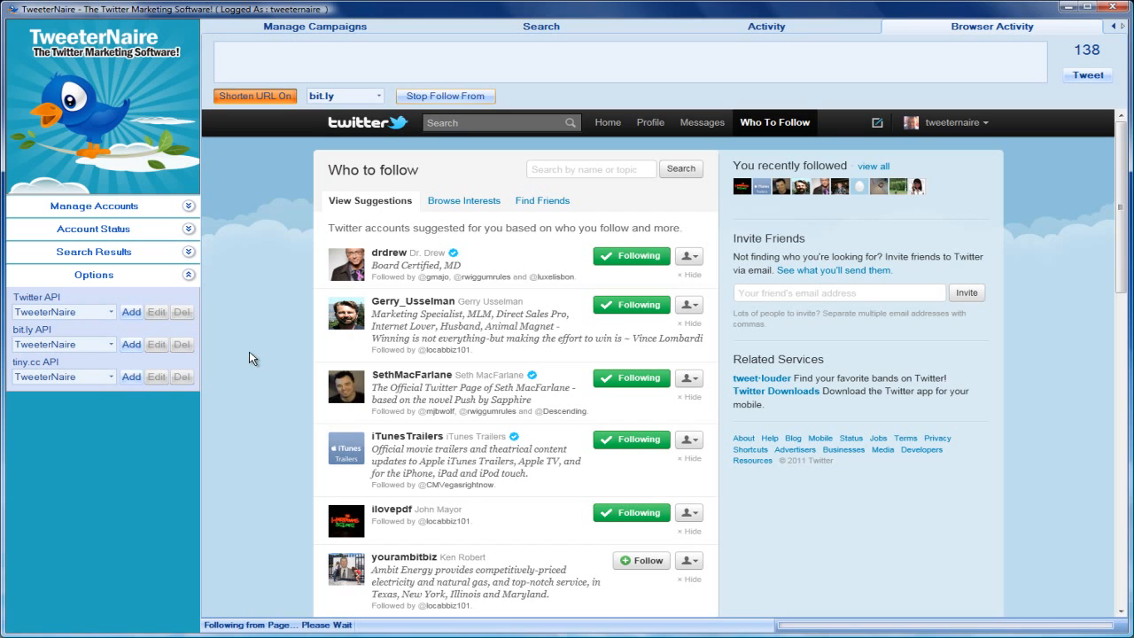
pyautogui.click(421, 97)
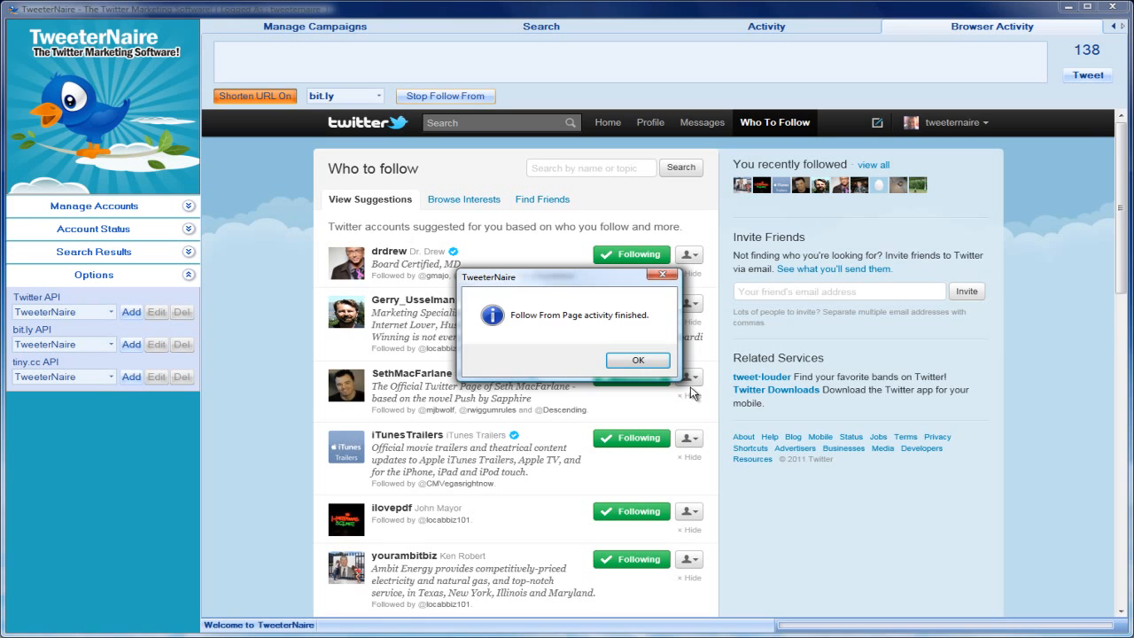
pyautogui.click(638, 361)
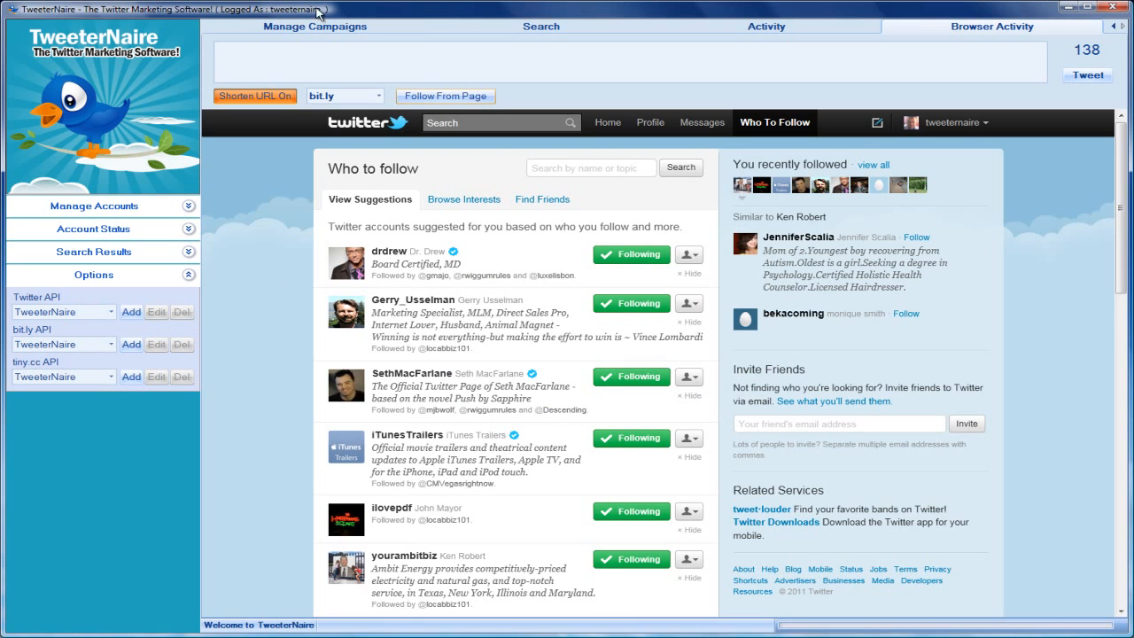
# - Look over the campaign, search and activity sections, and return to the embedded Twitter browser
pyautogui.click(279, 28)
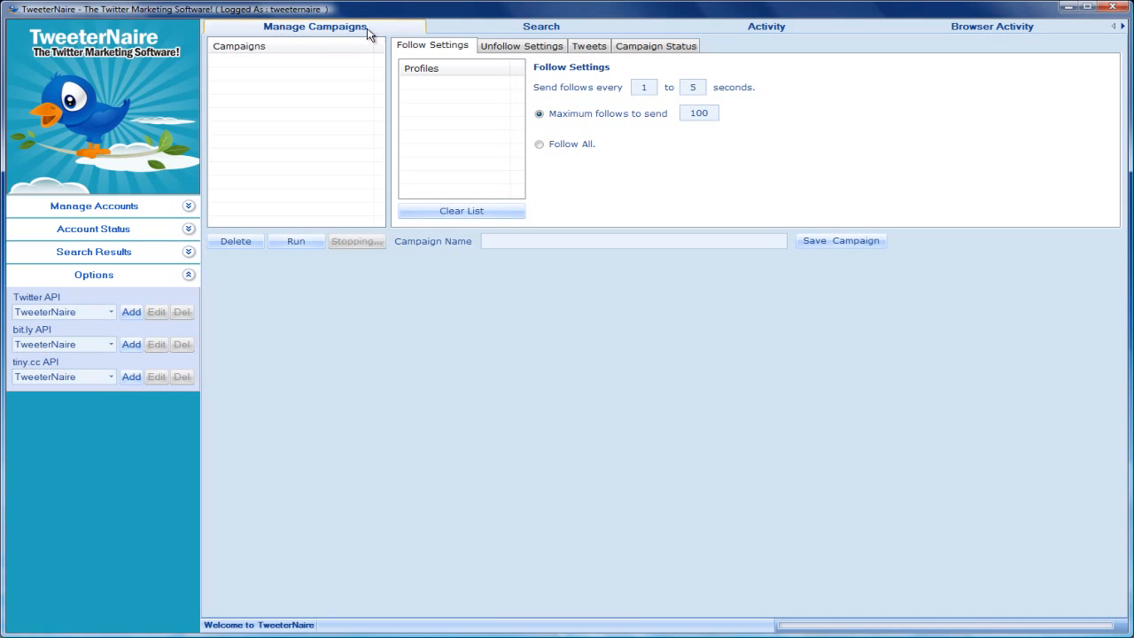
pyautogui.click(503, 35)
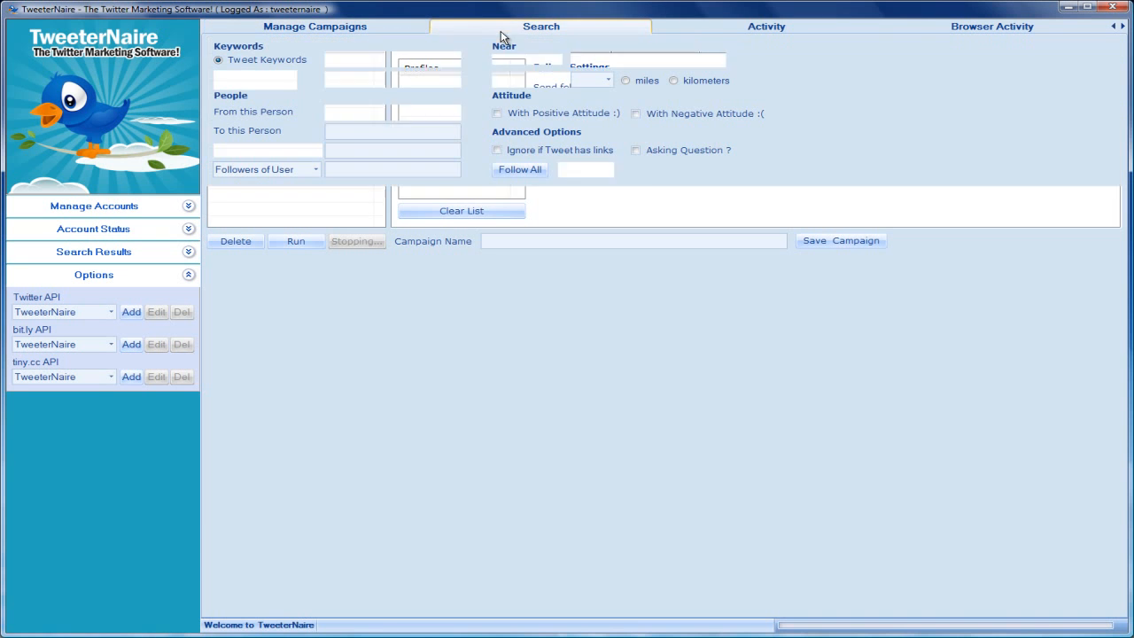
pyautogui.click(753, 29)
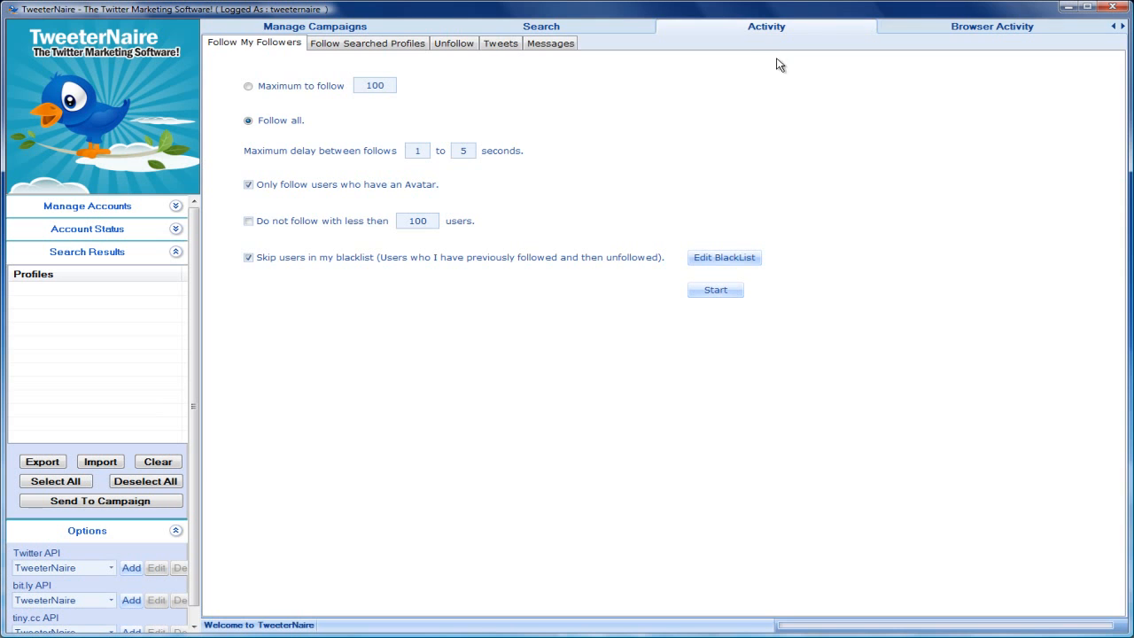
pyautogui.click(983, 34)
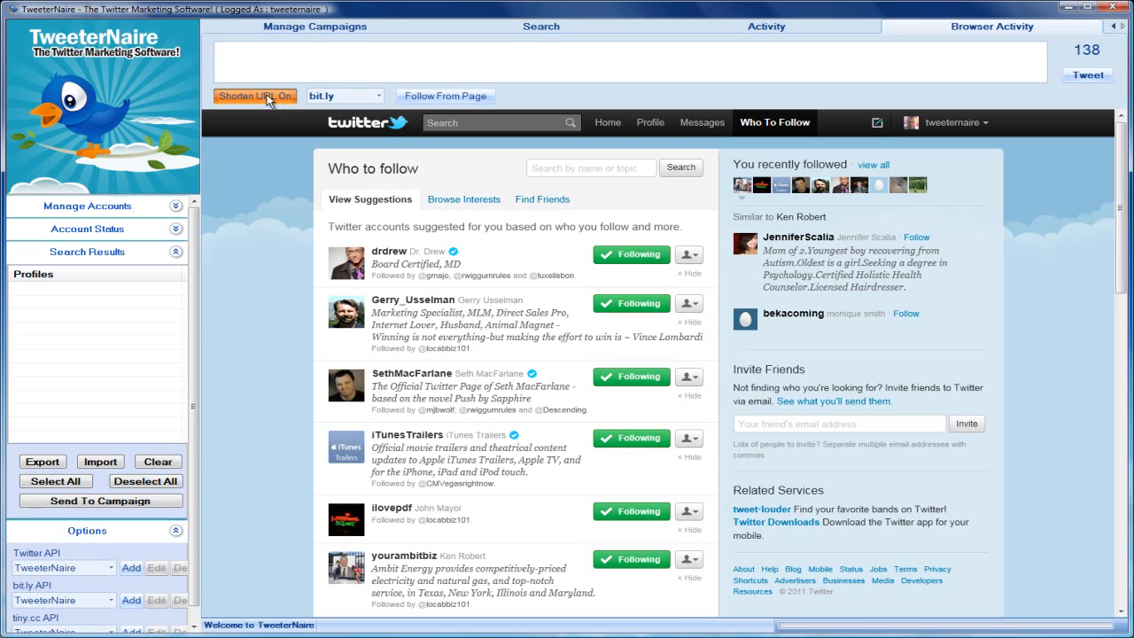
# - Post the tweet "In less than 1 hour you can buy TweeterNaire for an incredible price ...." ending with the product website link shortened through bit.ly
pyautogui.click(378, 96)
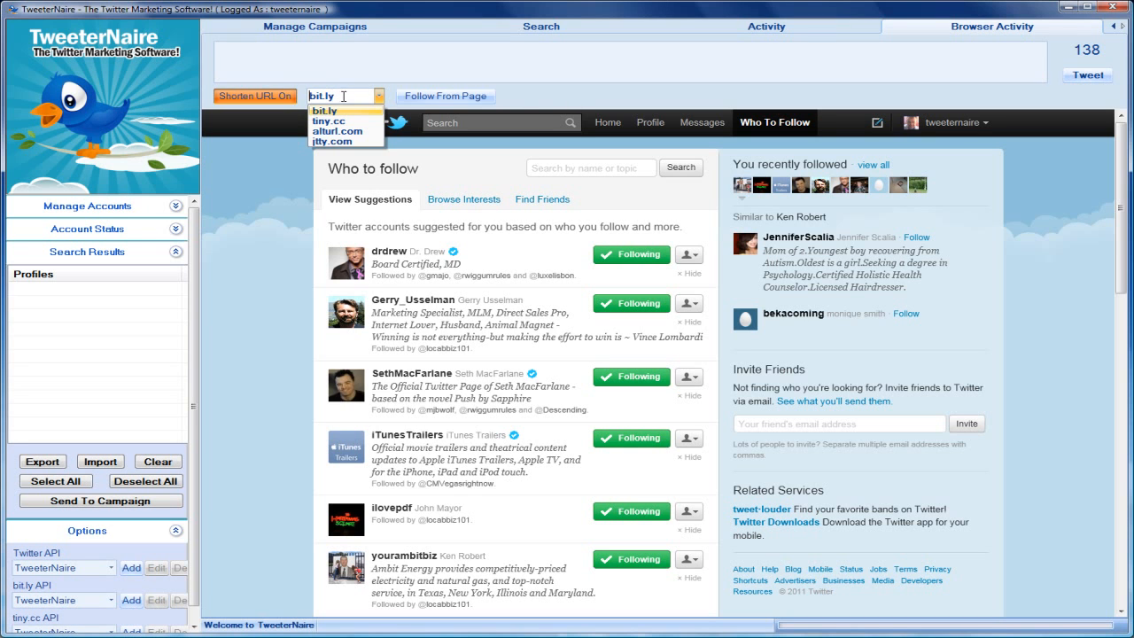
pyautogui.click(336, 55)
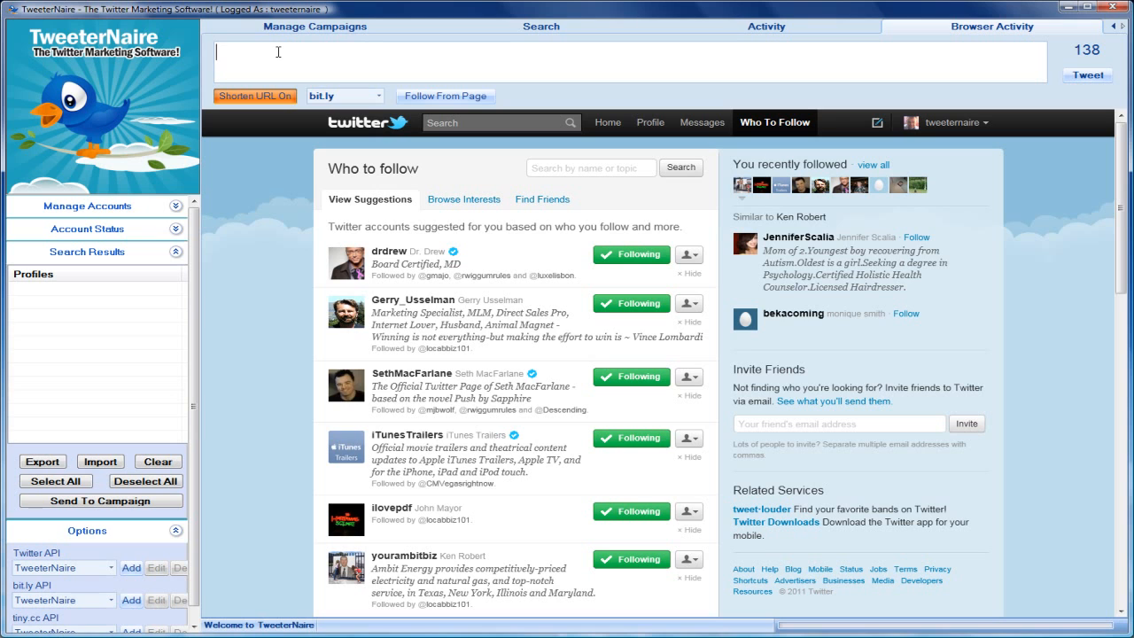
pyautogui.press('Delete')
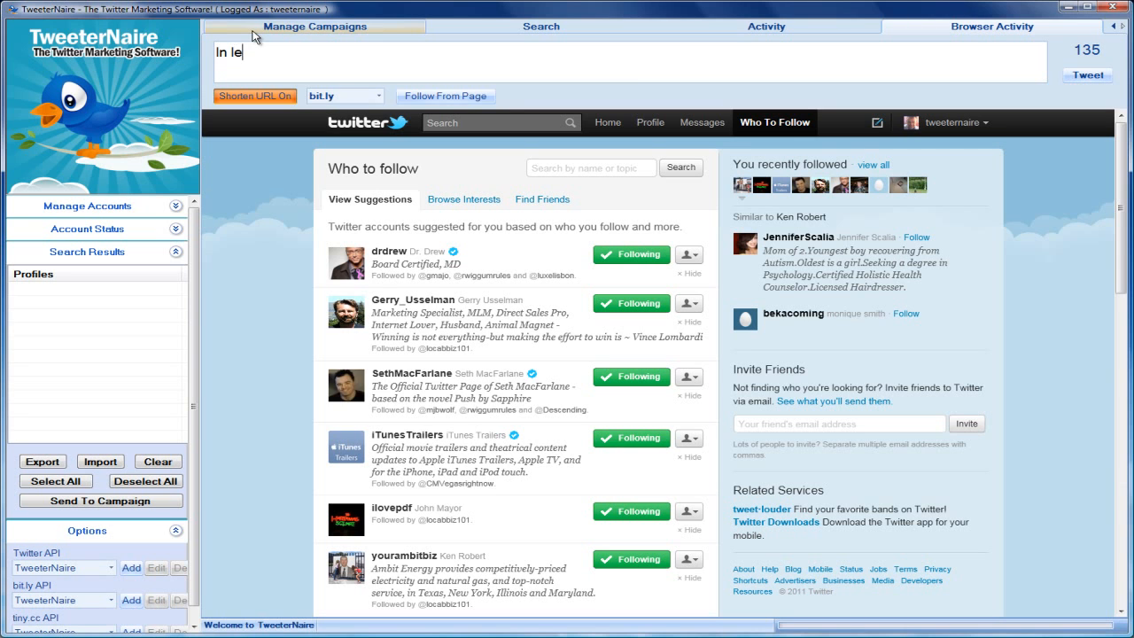
pyautogui.write('than 1 hour you can')
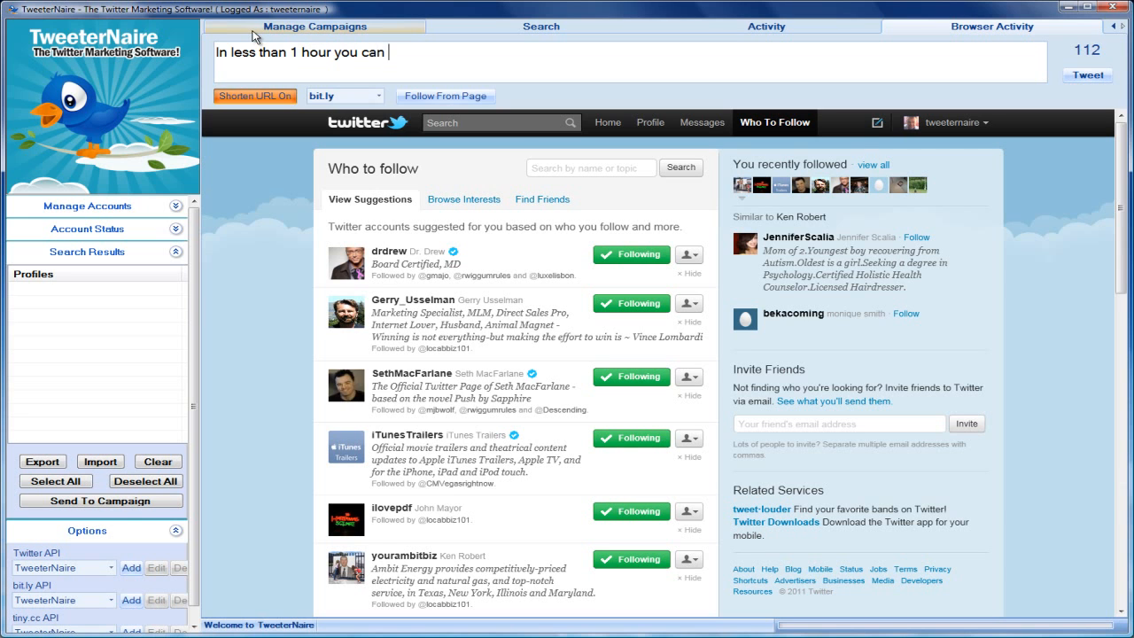
pyautogui.write(' buy TweeterNaire for an incredible pr')
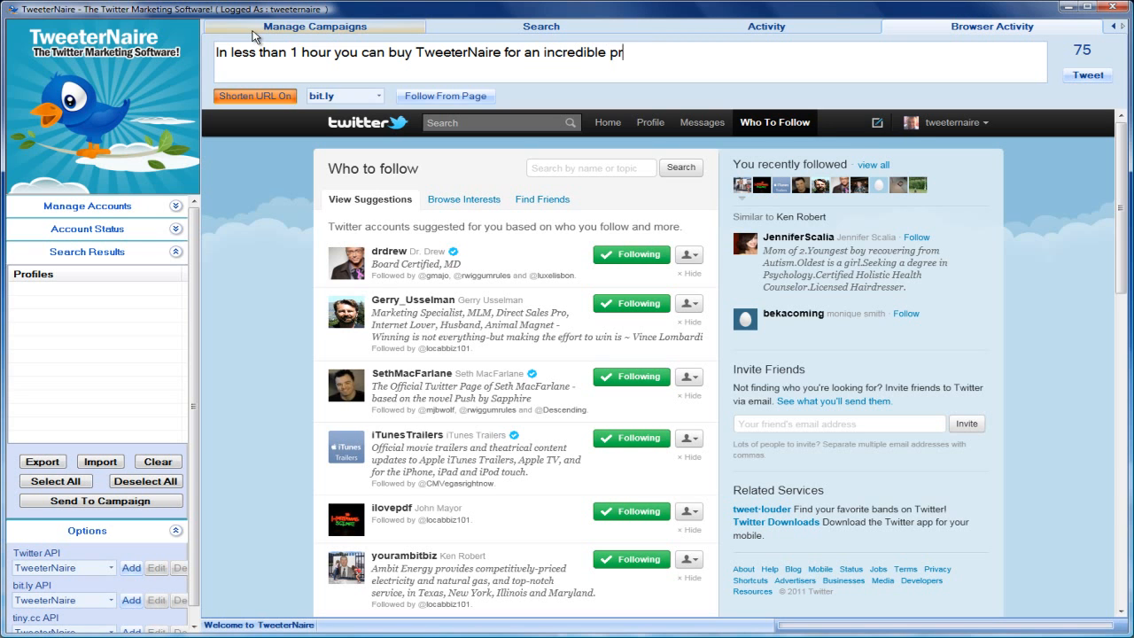
pyautogui.write('ice .... http://www.t')
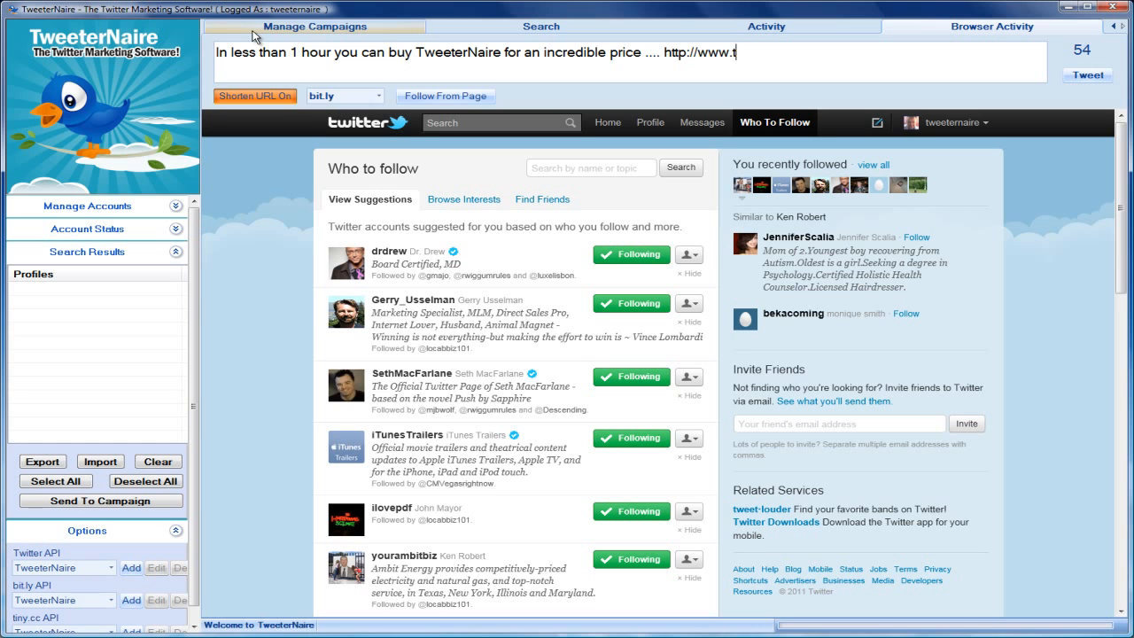
pyautogui.write('eeeternaire')
pyautogui.write('.com')
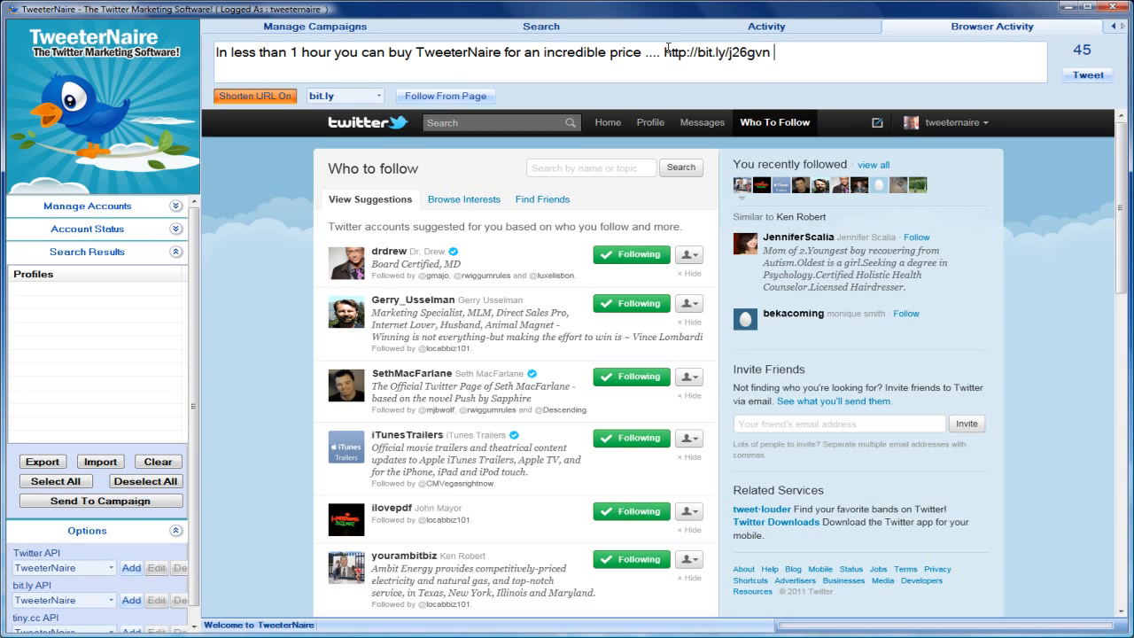
pyautogui.click(1083, 78)
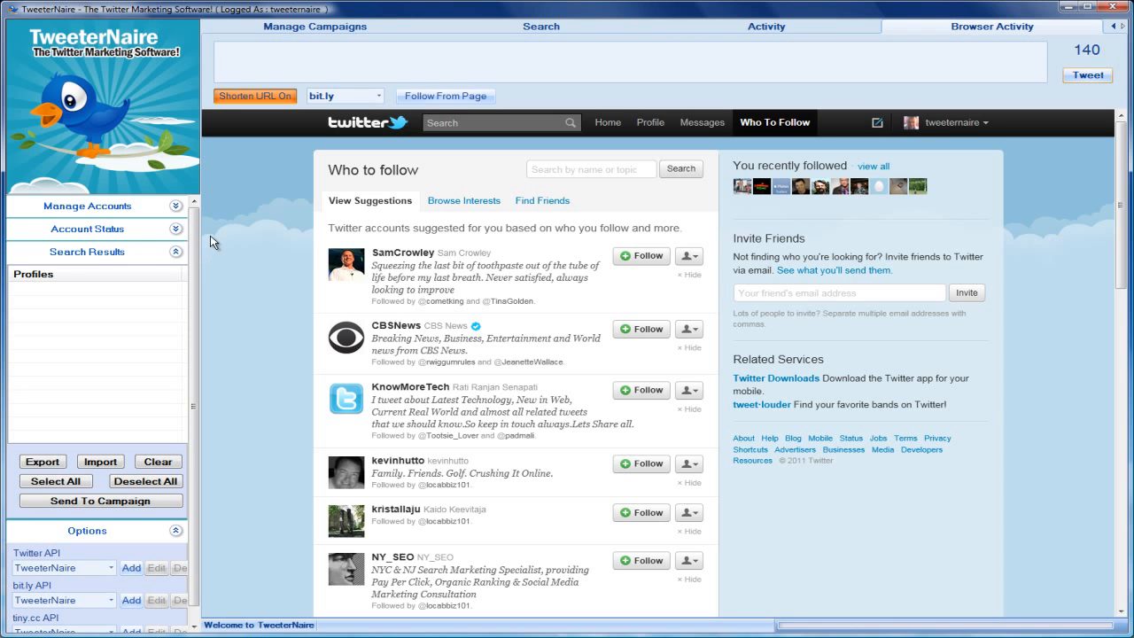
# - Gather profiles by searching the tweet keywords "internet marketing", stop the search, and select all the profiles found
pyautogui.click(536, 27)
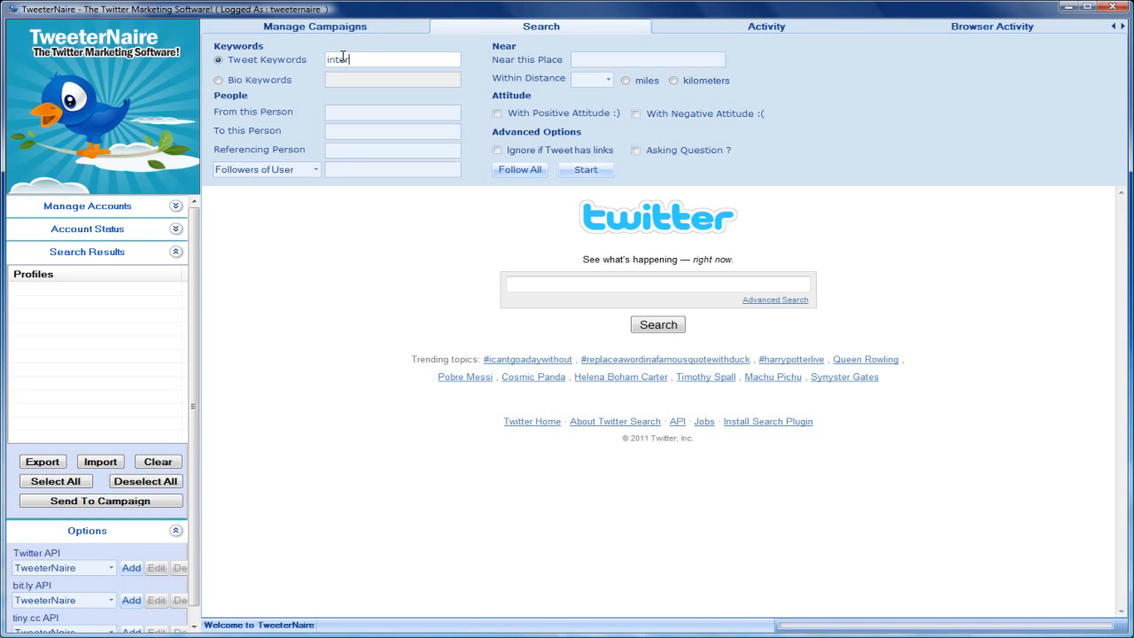
pyautogui.write('m')
pyautogui.click(315, 173)
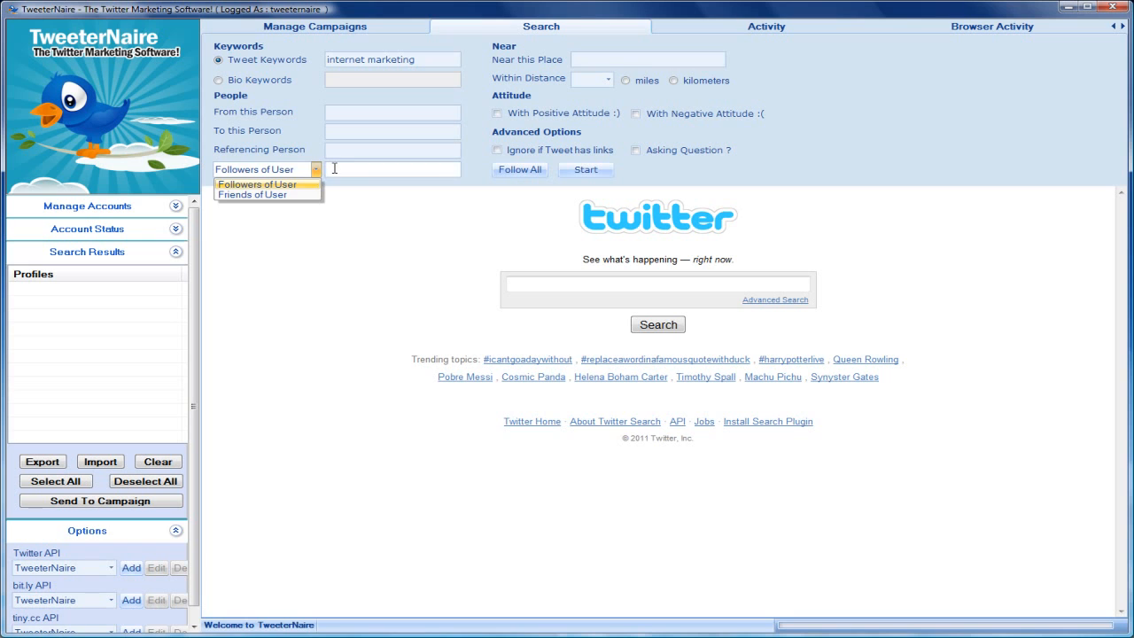
pyautogui.click(335, 168)
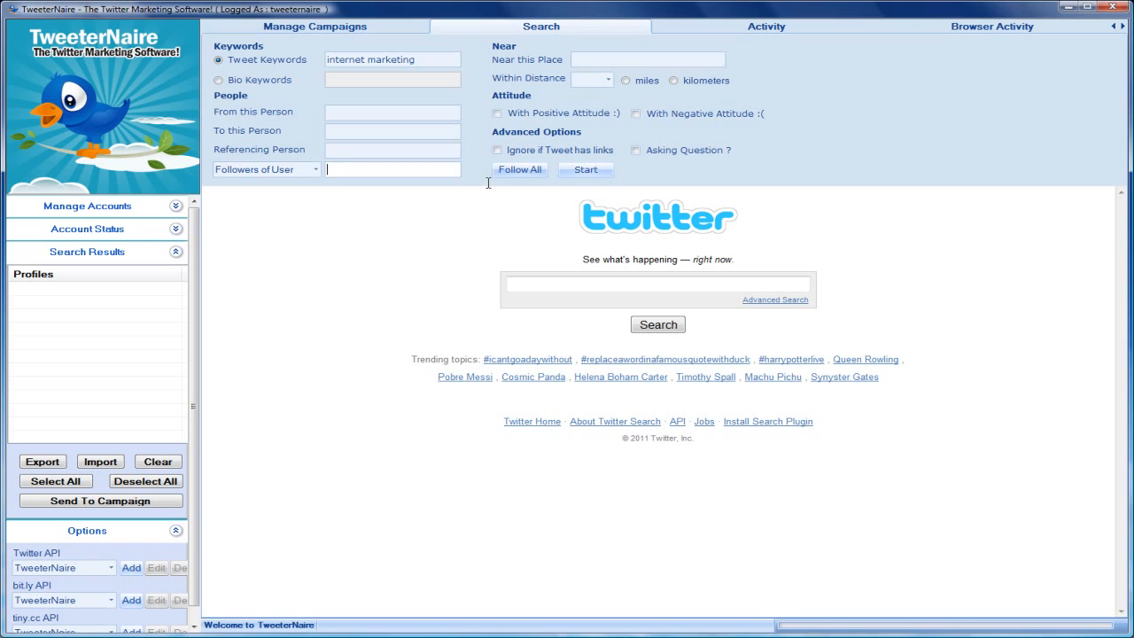
pyautogui.click(591, 171)
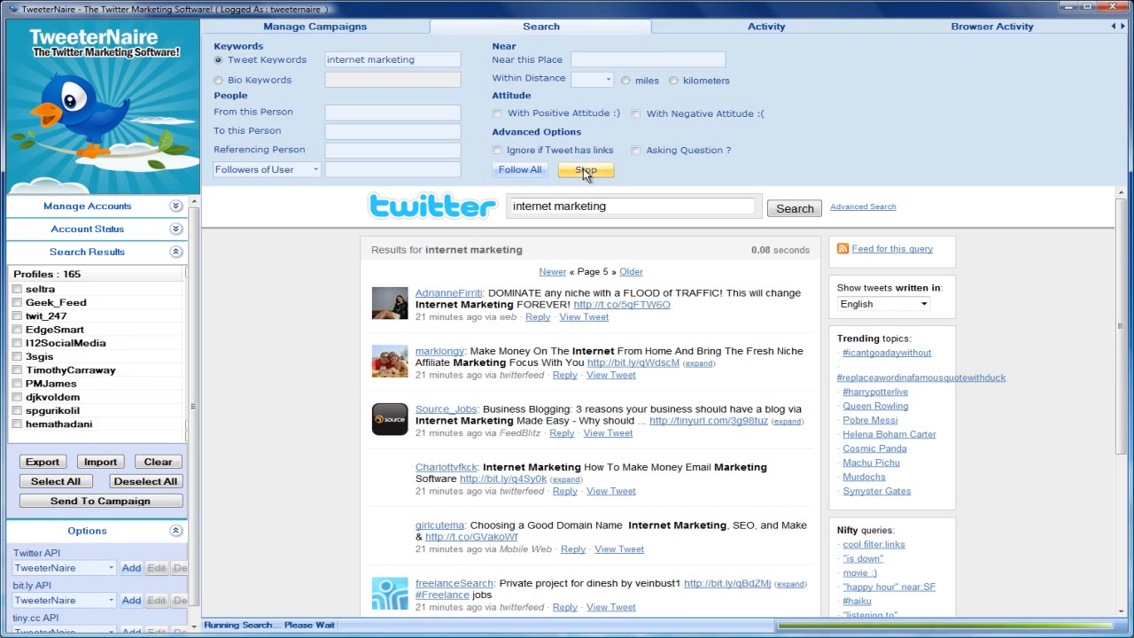
pyautogui.click(584, 169)
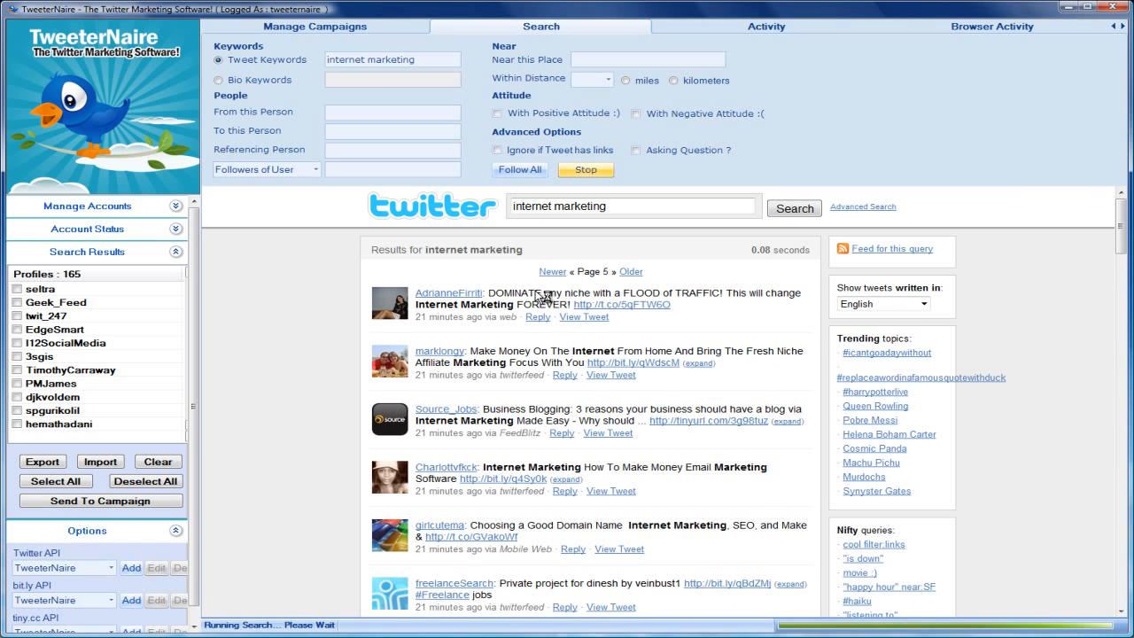
pyautogui.click(614, 363)
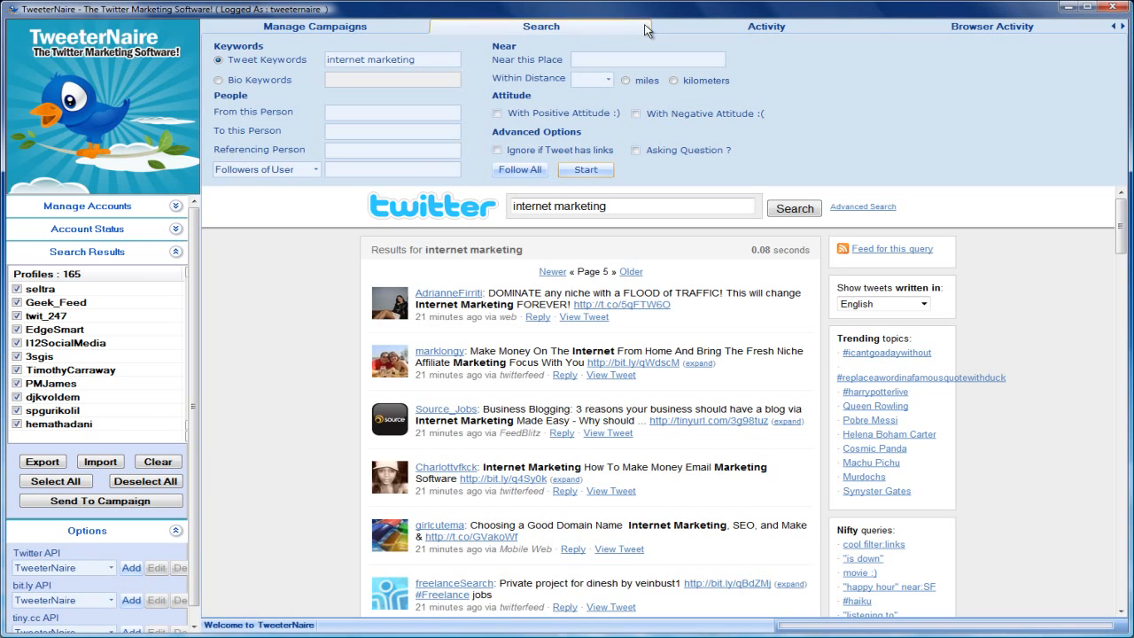
# - In the settings for following searched profiles, set the maximum to follow to 165 and choose to follow all
pyautogui.click(731, 34)
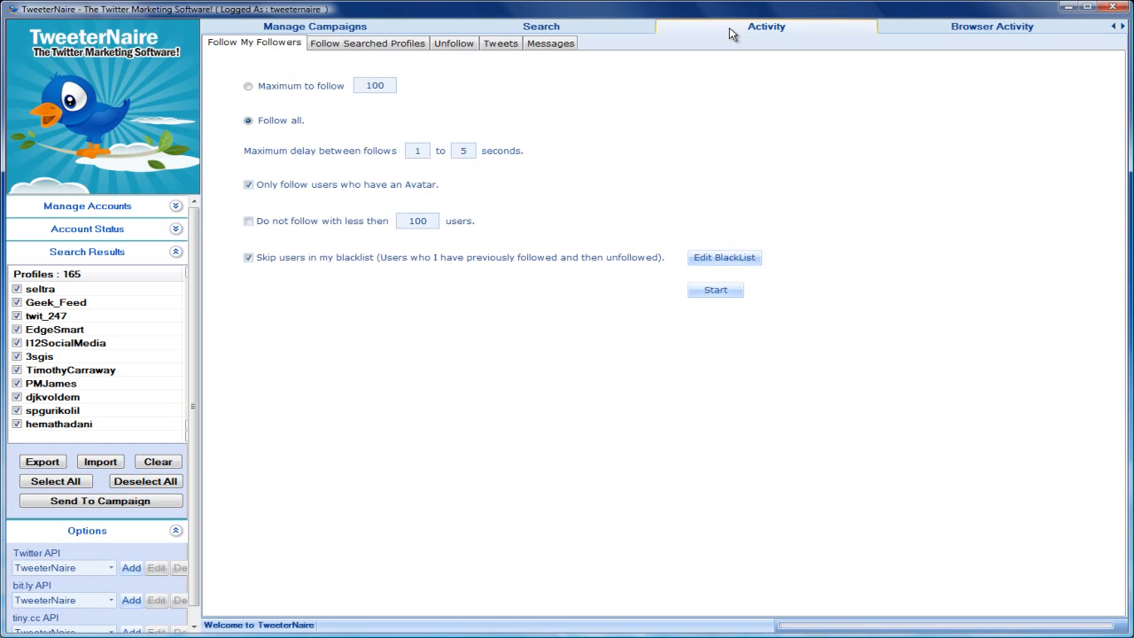
pyautogui.click(398, 47)
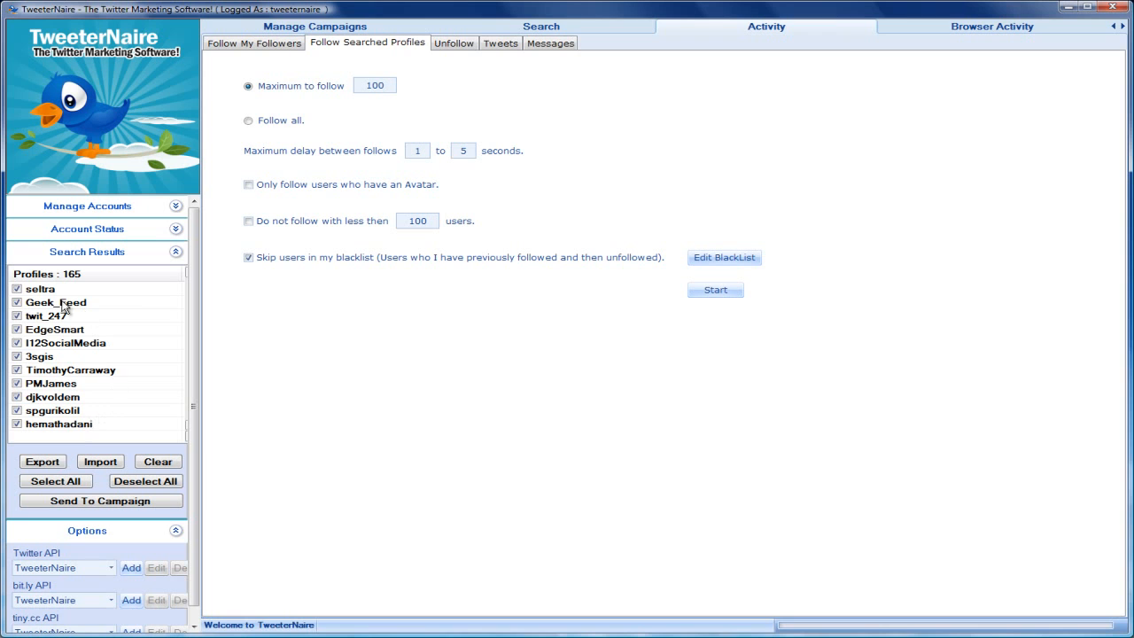
pyautogui.click(380, 91)
pyautogui.moveTo(390, 82); pyautogui.dragTo(352, 86)
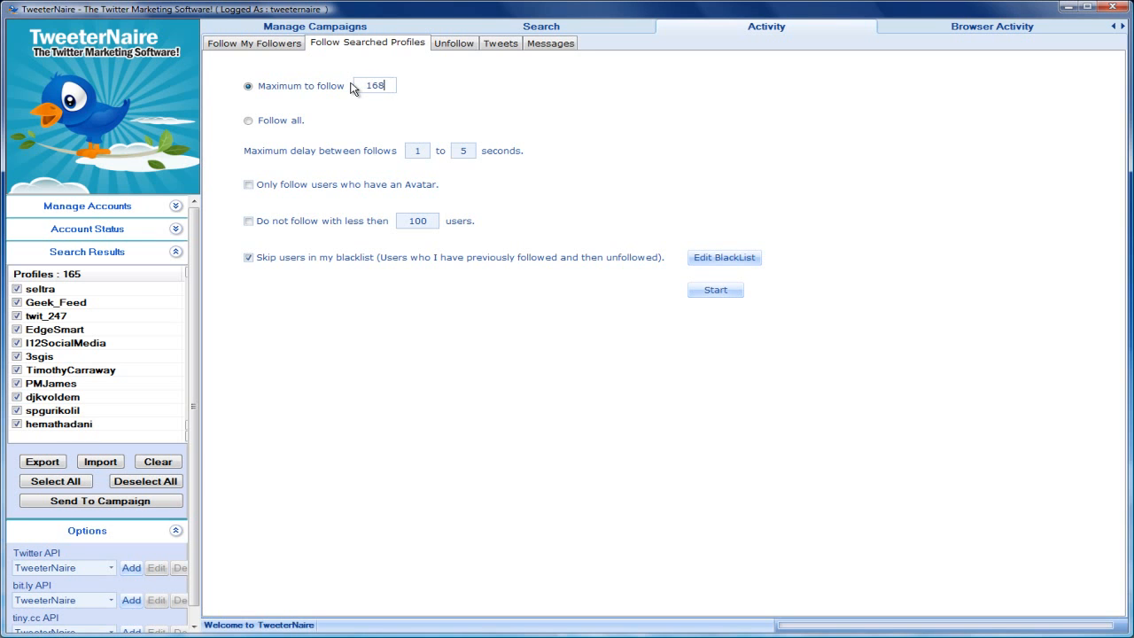
pyautogui.click(284, 121)
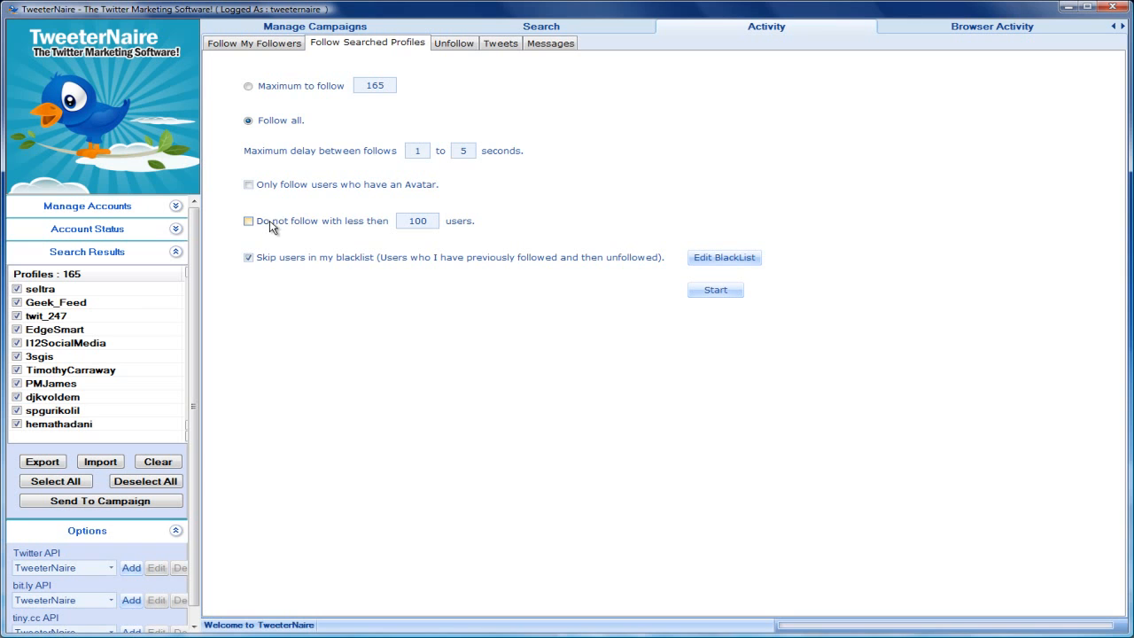
pyautogui.doubleClick(424, 221)
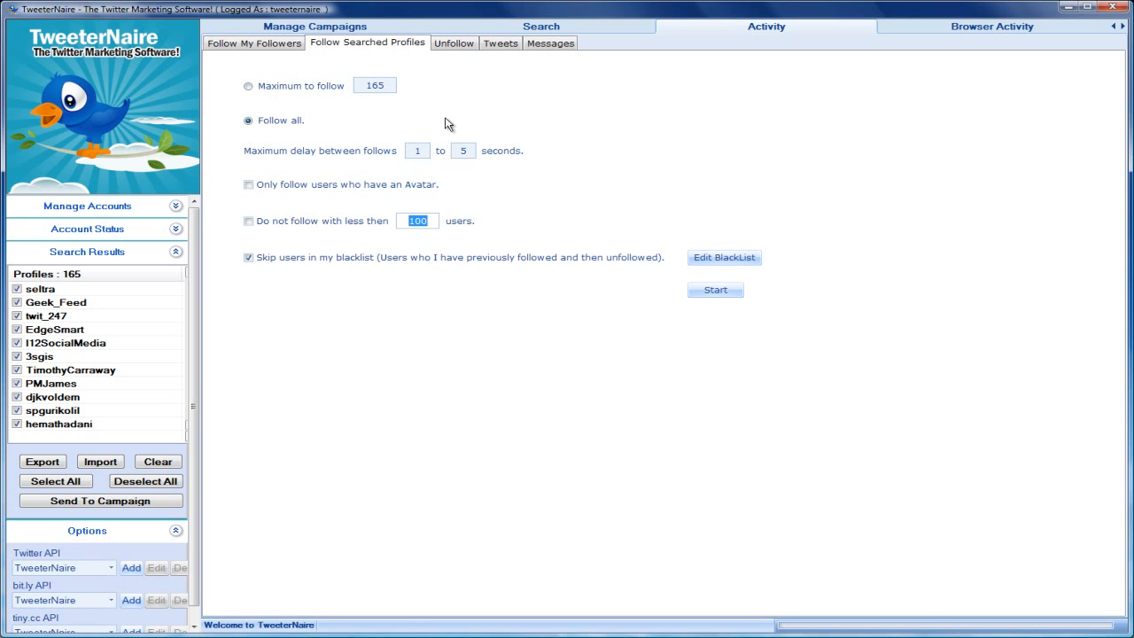
# - Send the selected profiles to the campaign and review its unfollow, tweet and follow settings
pyautogui.click(115, 501)
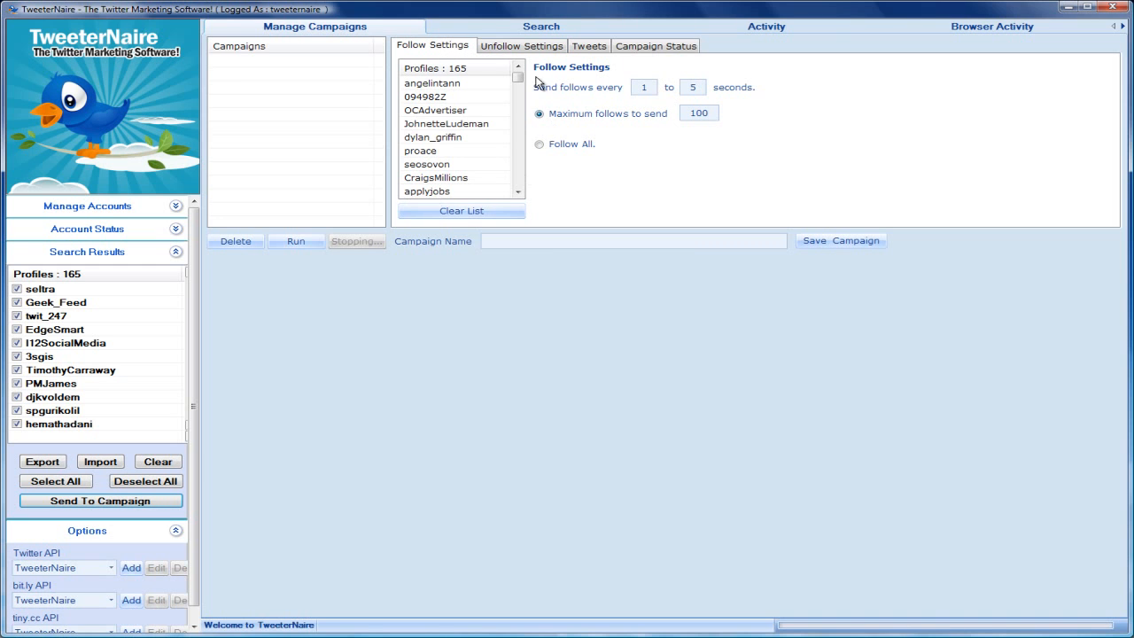
pyautogui.click(528, 49)
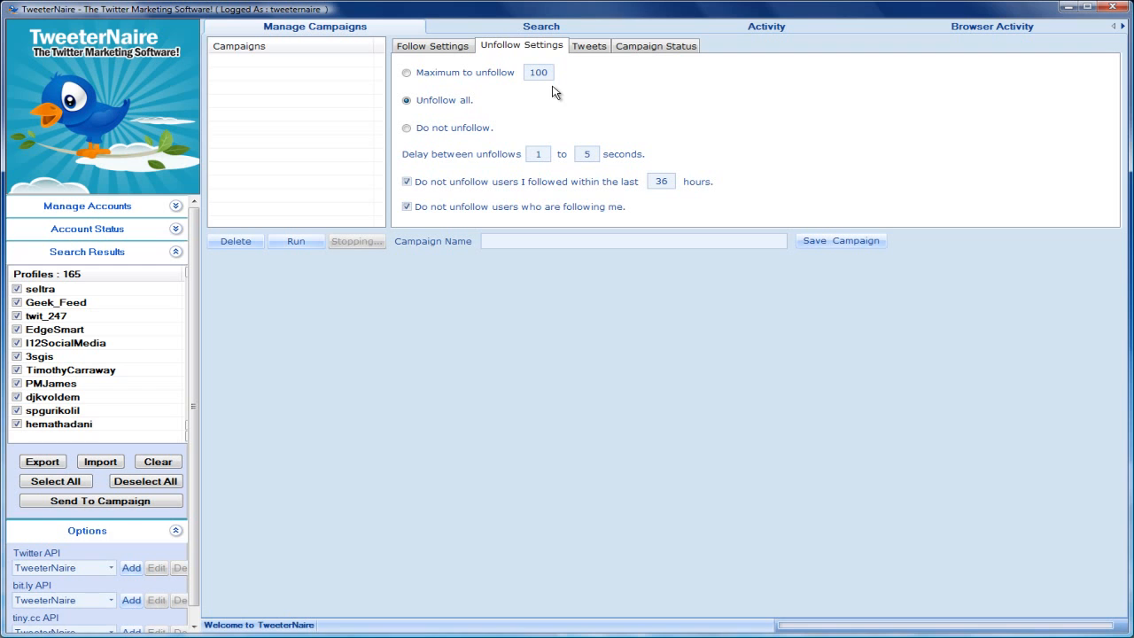
pyautogui.click(587, 49)
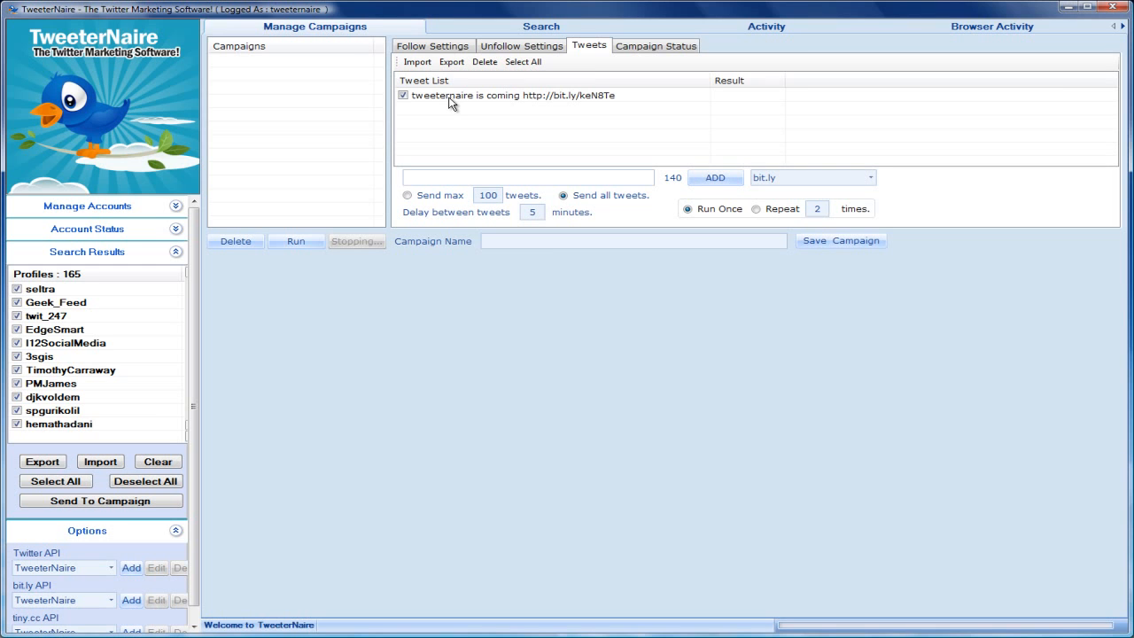
pyautogui.click(539, 46)
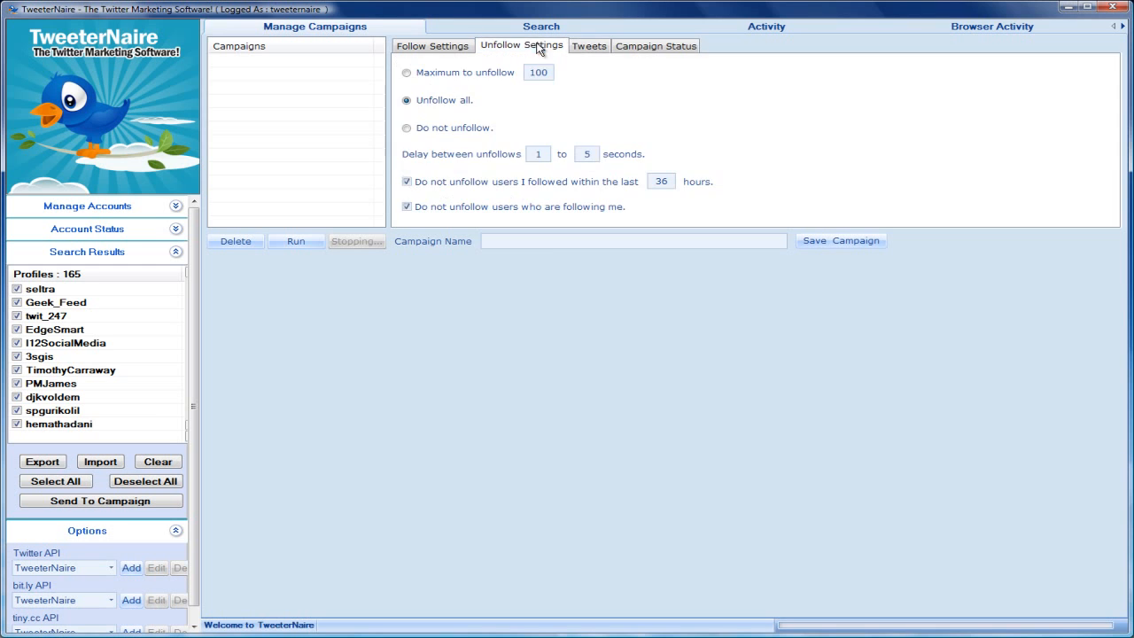
pyautogui.click(447, 50)
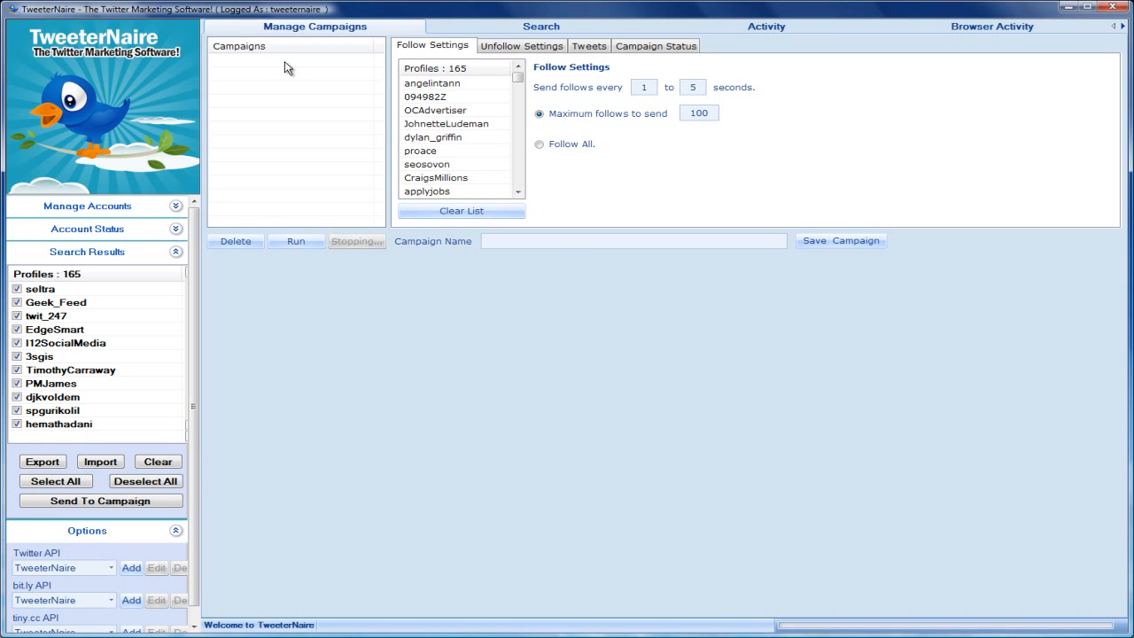
# - Name the campaign with the account owner's full name followed by "activity", choose to follow all profiles, and save it
pyautogui.click(549, 241)
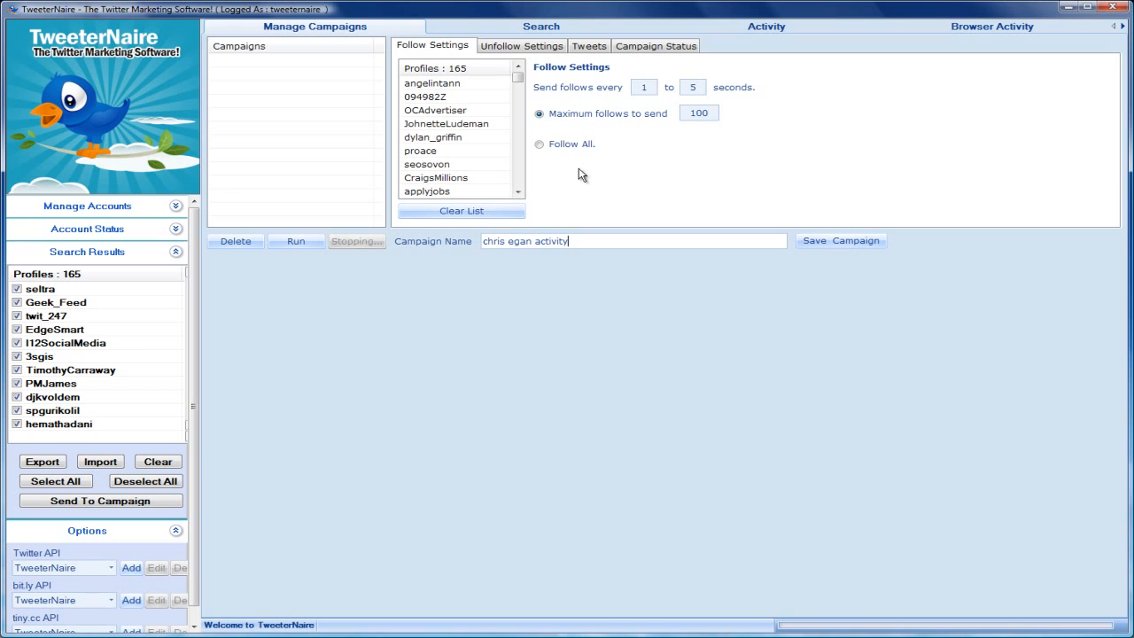
pyautogui.click(540, 145)
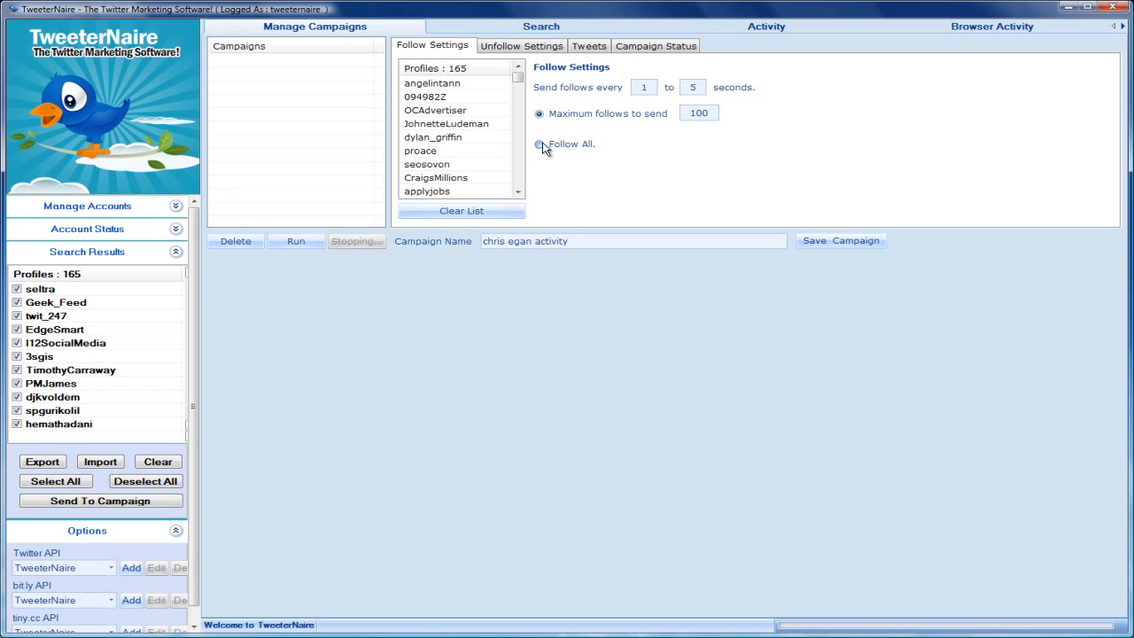
pyautogui.click(842, 245)
# - Tick the saved campaign, run it, and check the Twitter page shown in the profile search area
pyautogui.click(216, 61)
pyautogui.click(292, 242)
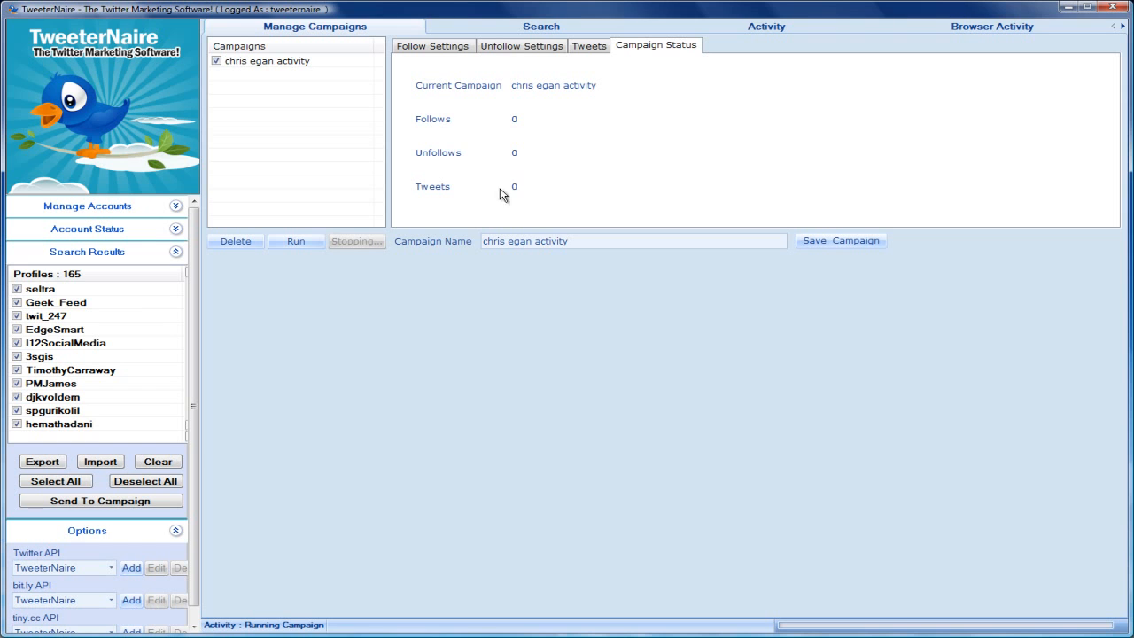
pyautogui.click(542, 30)
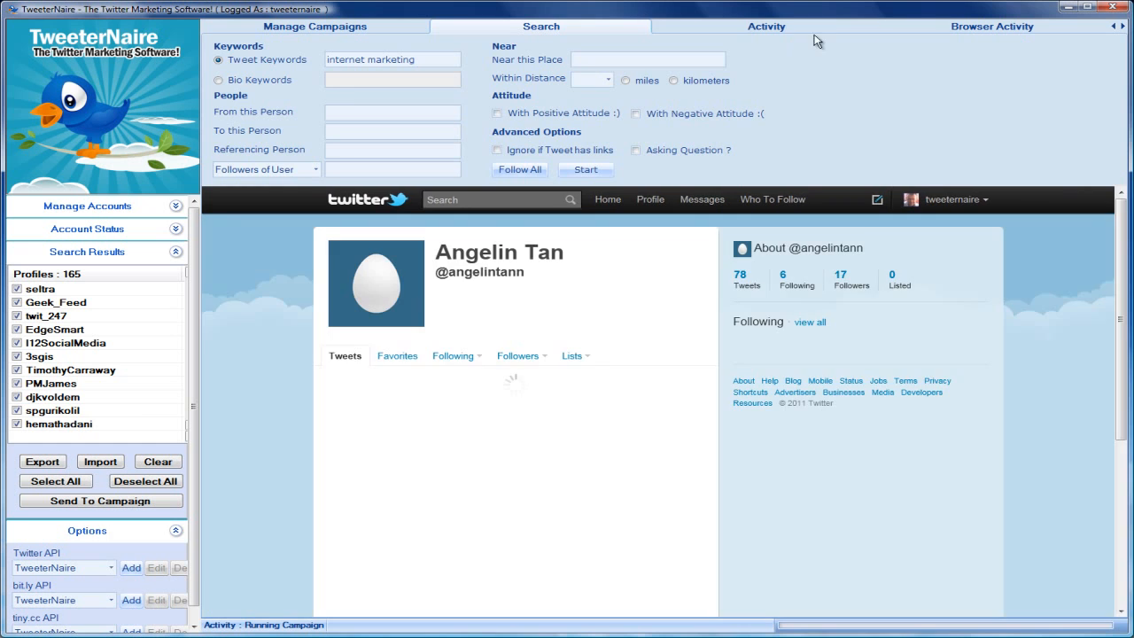
# - Review the direct message activity settings, including the link shortener choices and the maximum number of friends to message
pyautogui.click(787, 32)
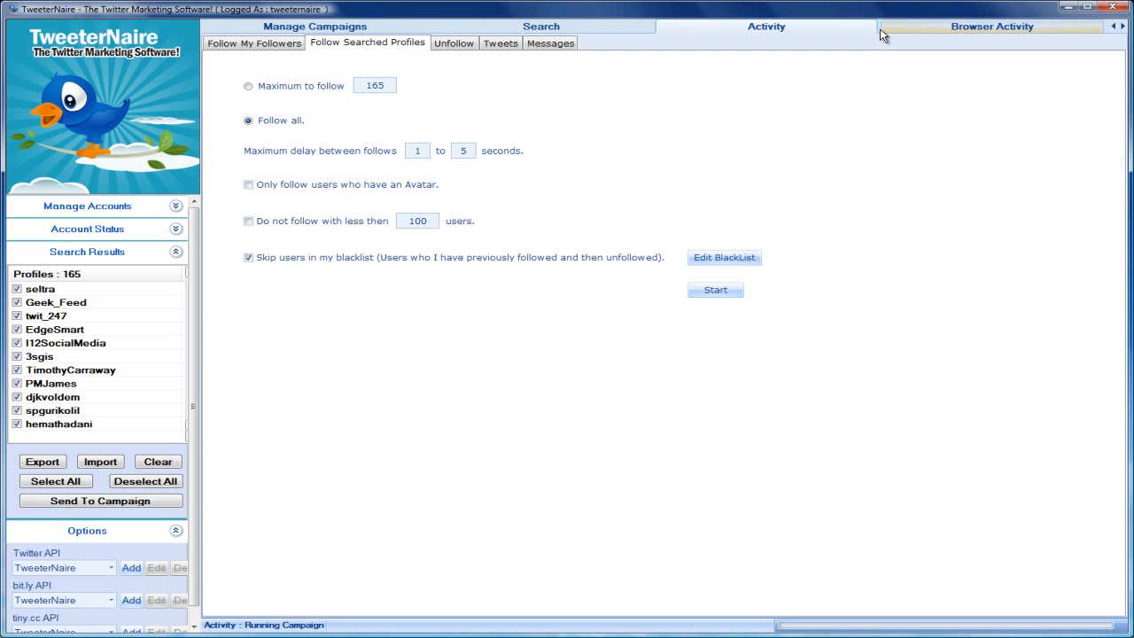
pyautogui.click(545, 46)
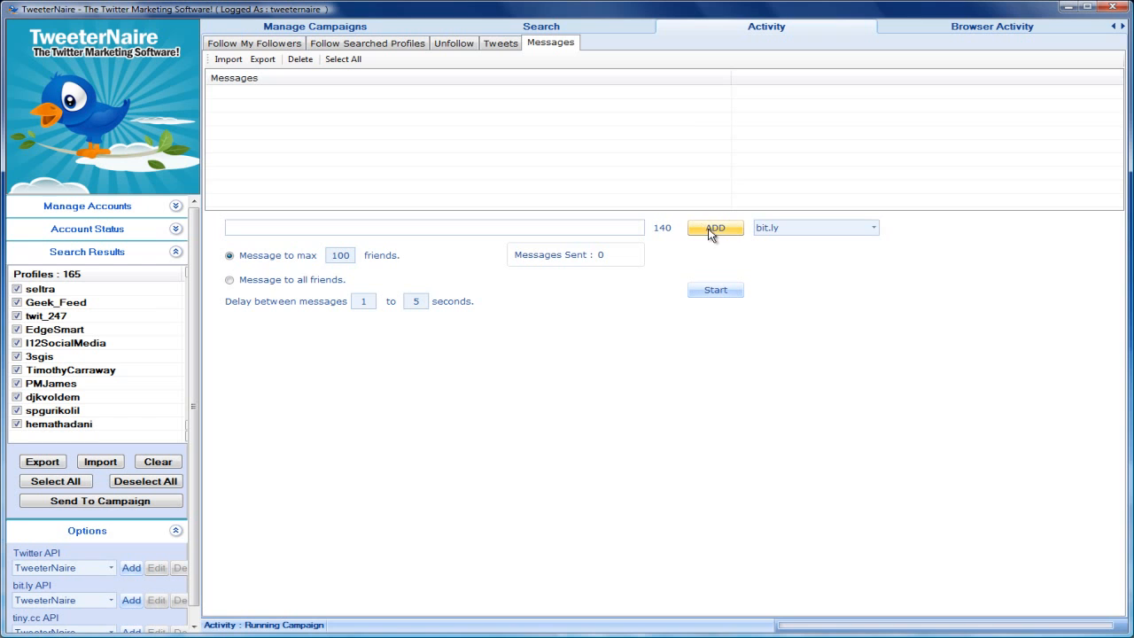
pyautogui.click(872, 231)
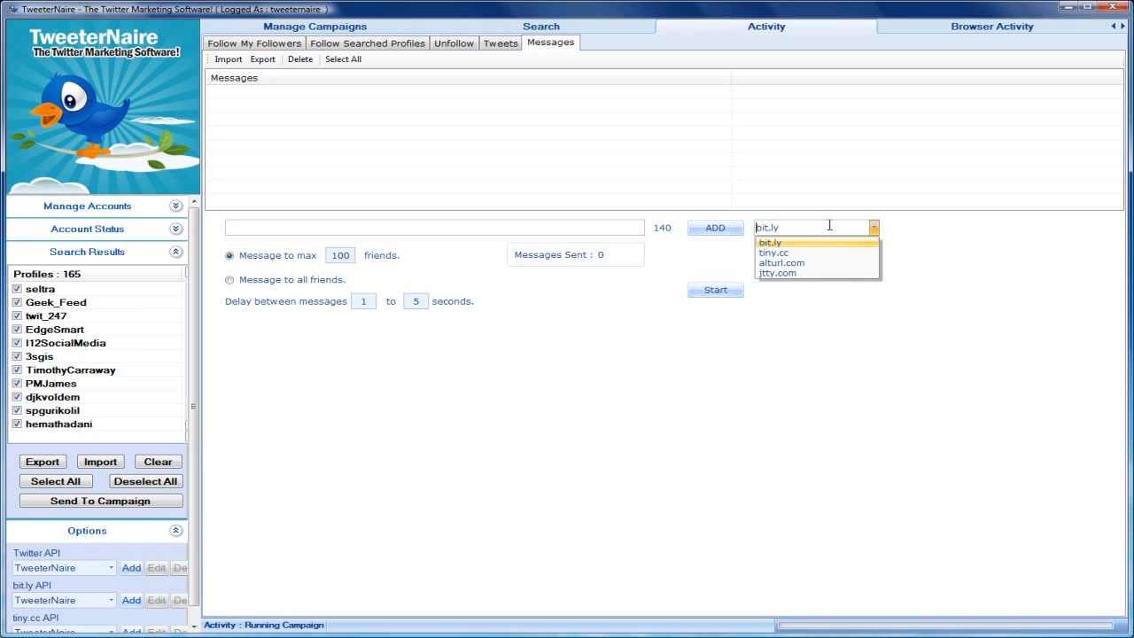
pyautogui.click(847, 226)
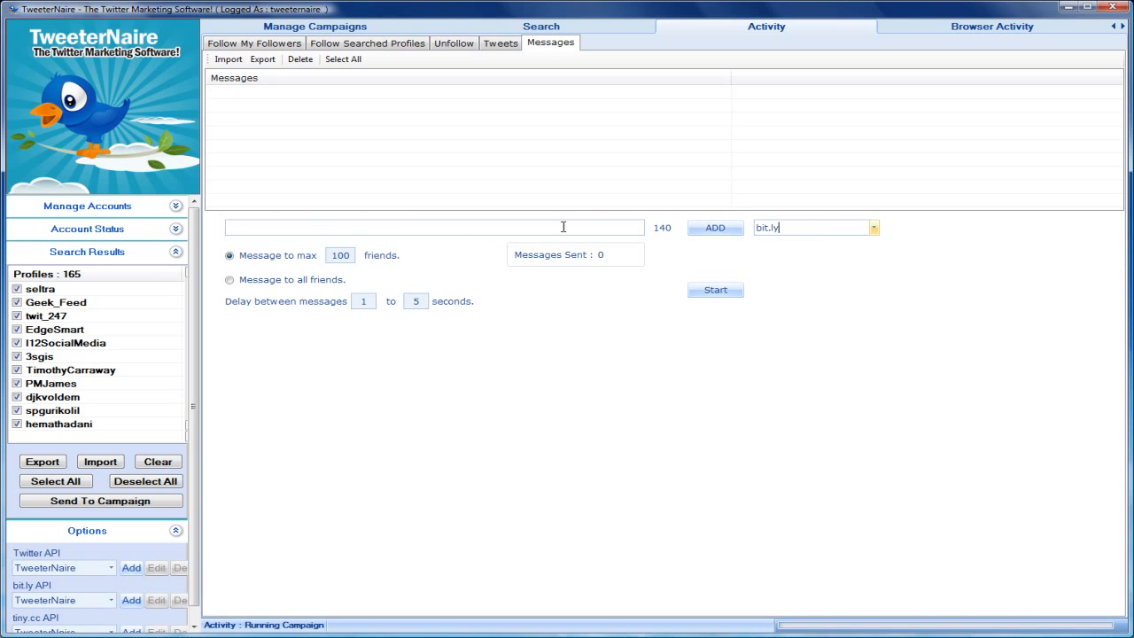
pyautogui.click(716, 228)
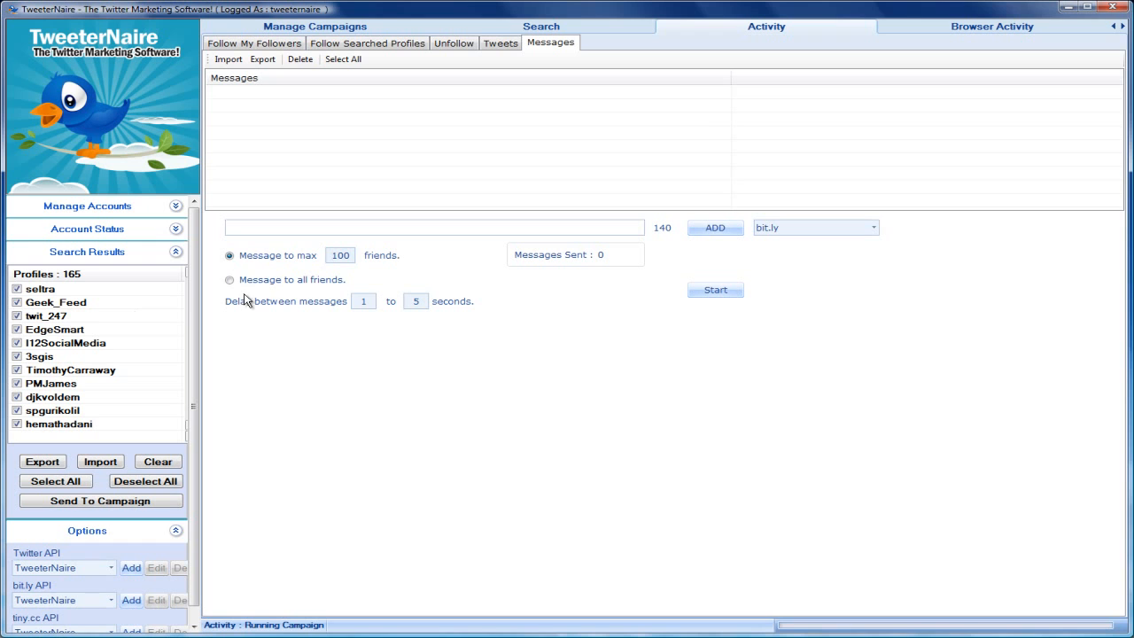
pyautogui.moveTo(350, 255); pyautogui.dragTo(327, 256)
pyautogui.click(338, 255)
# - Open the latest posted tweet from the Twitter home page and follow its TweeterNaireTM source link
pyautogui.click(950, 33)
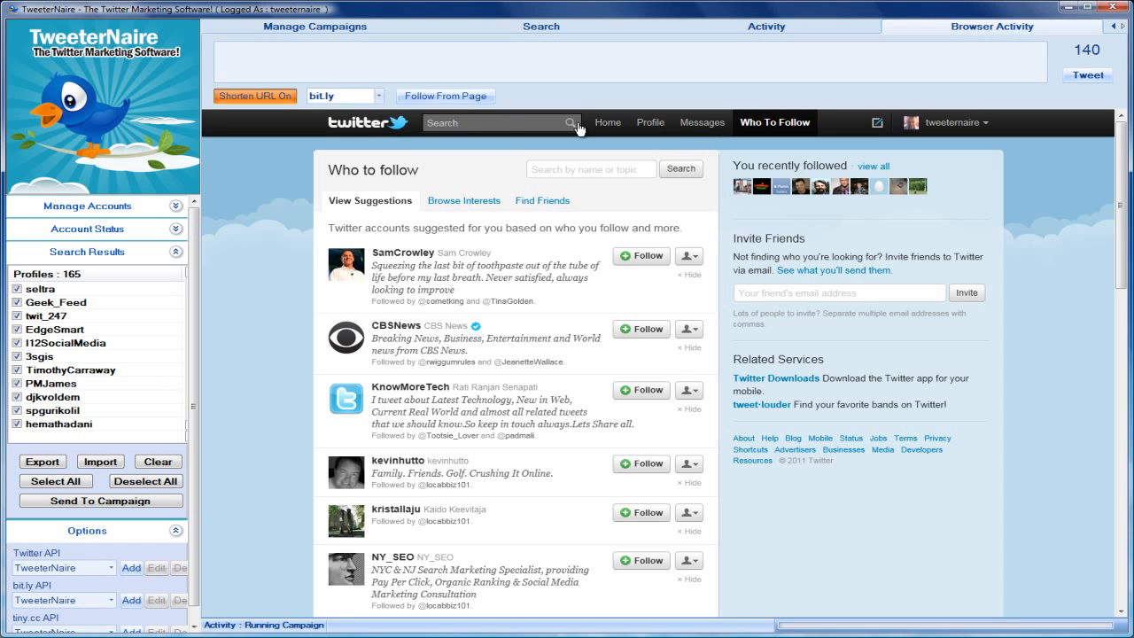
pyautogui.click(606, 124)
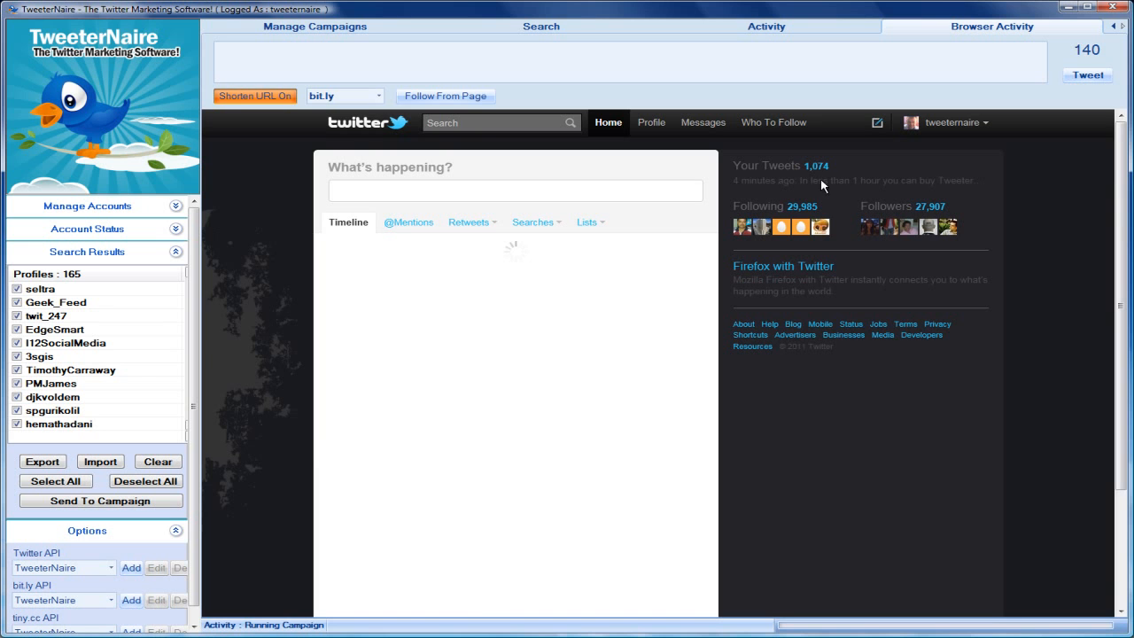
pyautogui.click(758, 180)
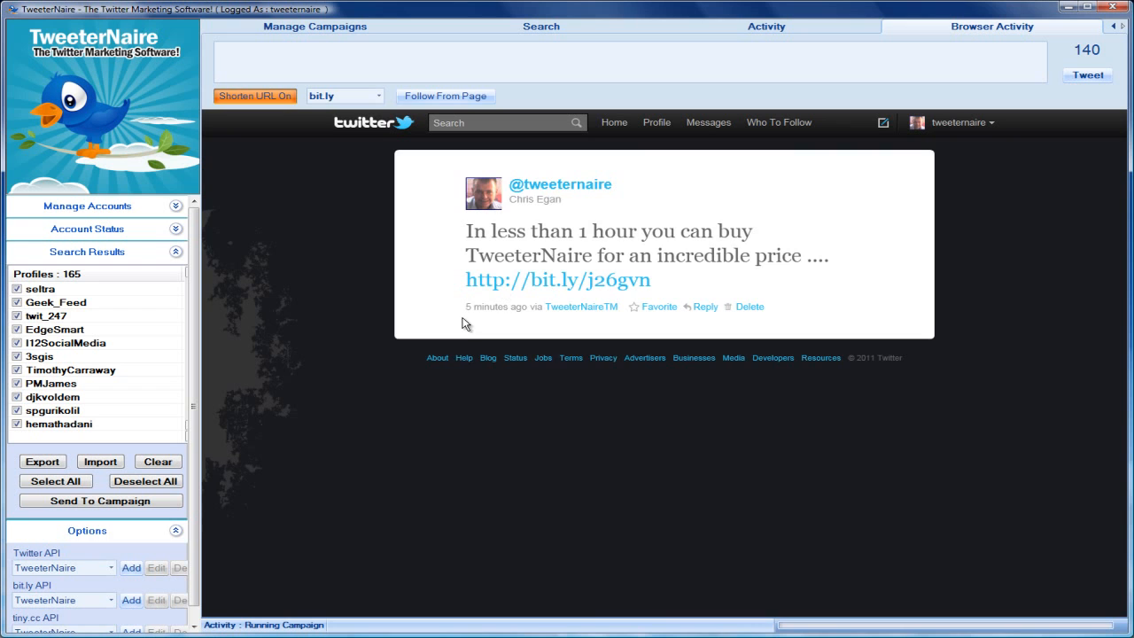
pyautogui.click(554, 307)
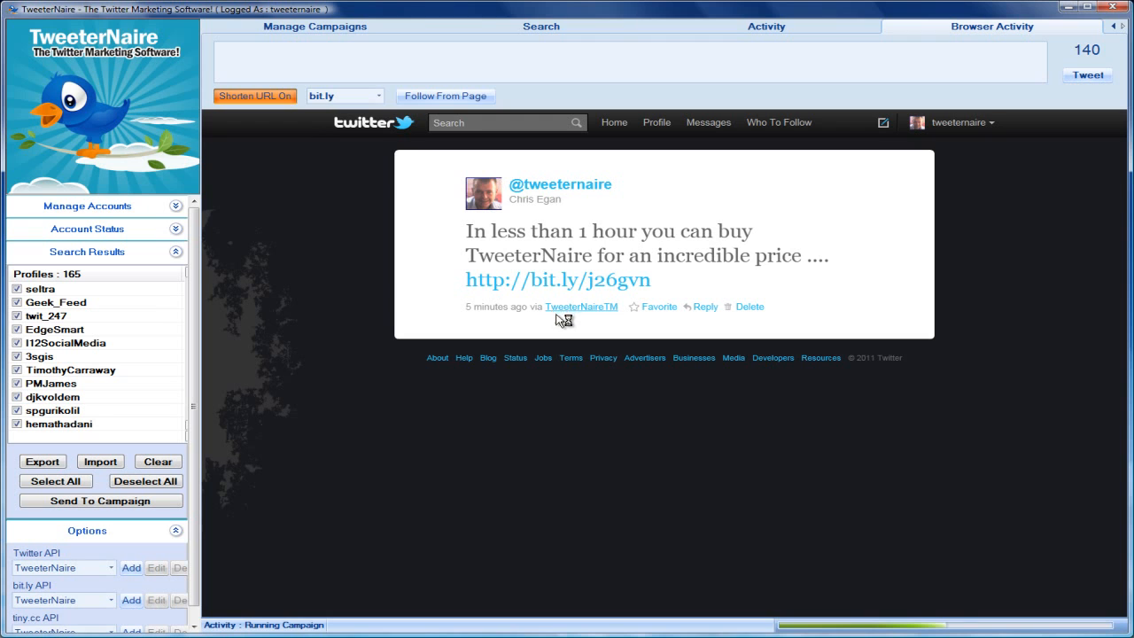